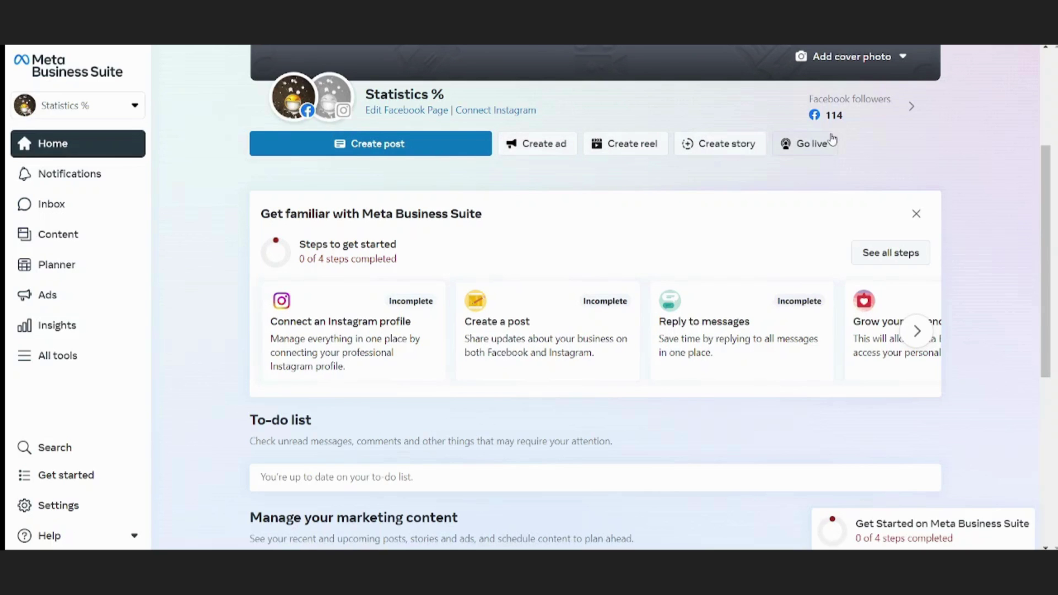
scroll(1045, 221, "down", 3)
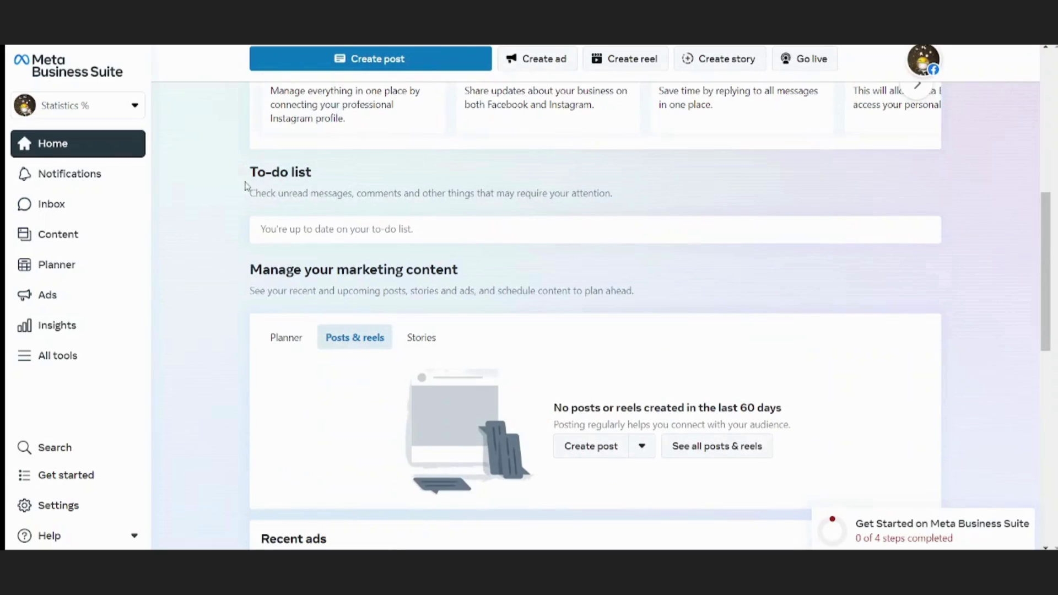
Step: Browse the All tools list and search 'busi', then close it to reach the Profiles settings
left_click_drag(248, 172, 335, 176)
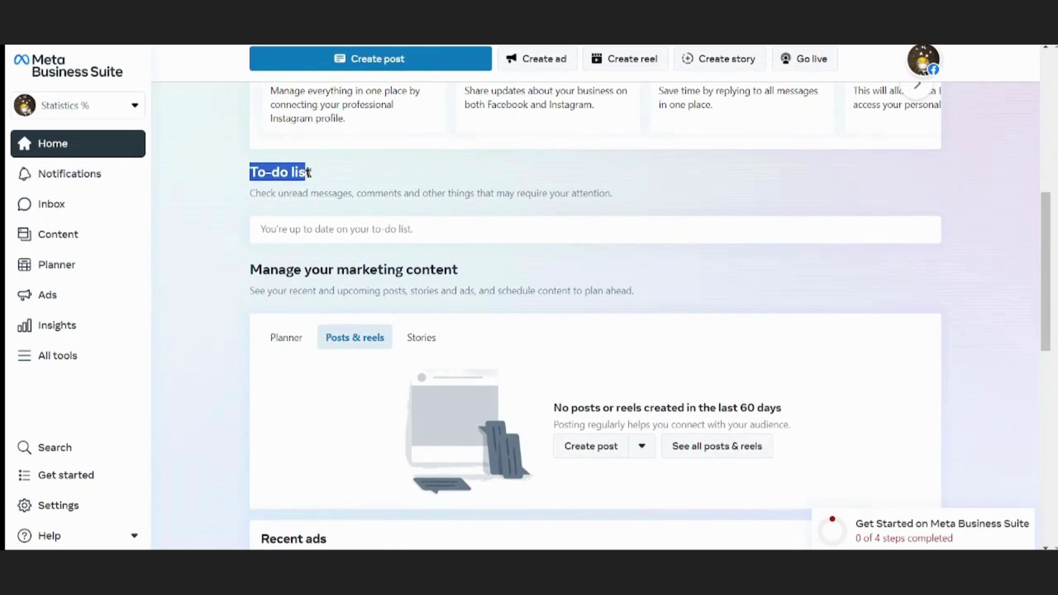
left_click(356, 228)
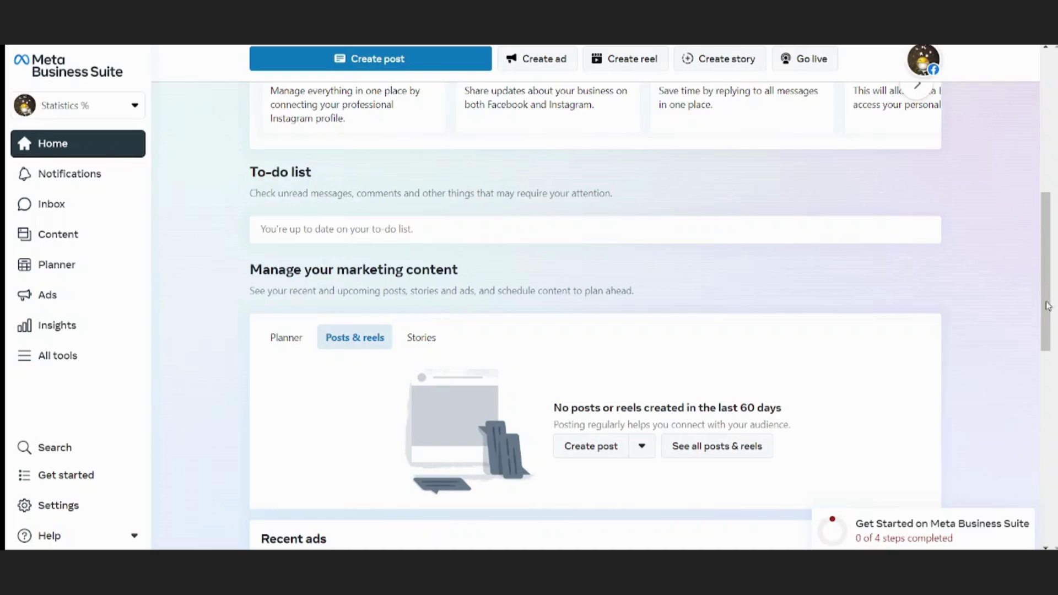
left_click_drag(1046, 307, 1047, 382)
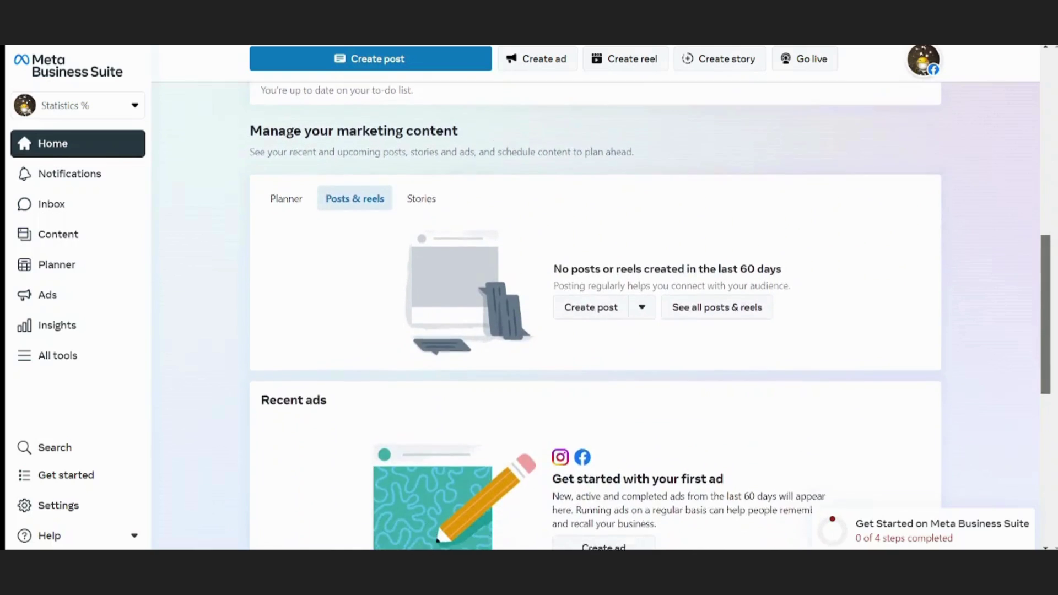
scroll(213, 376, "down", 1)
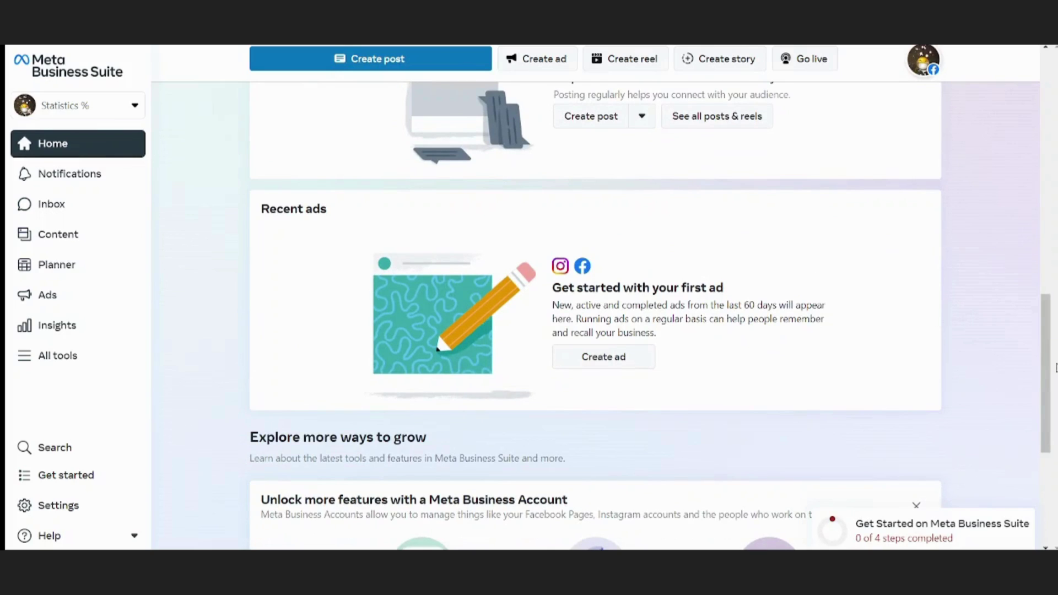
left_click_drag(1047, 362, 1046, 416)
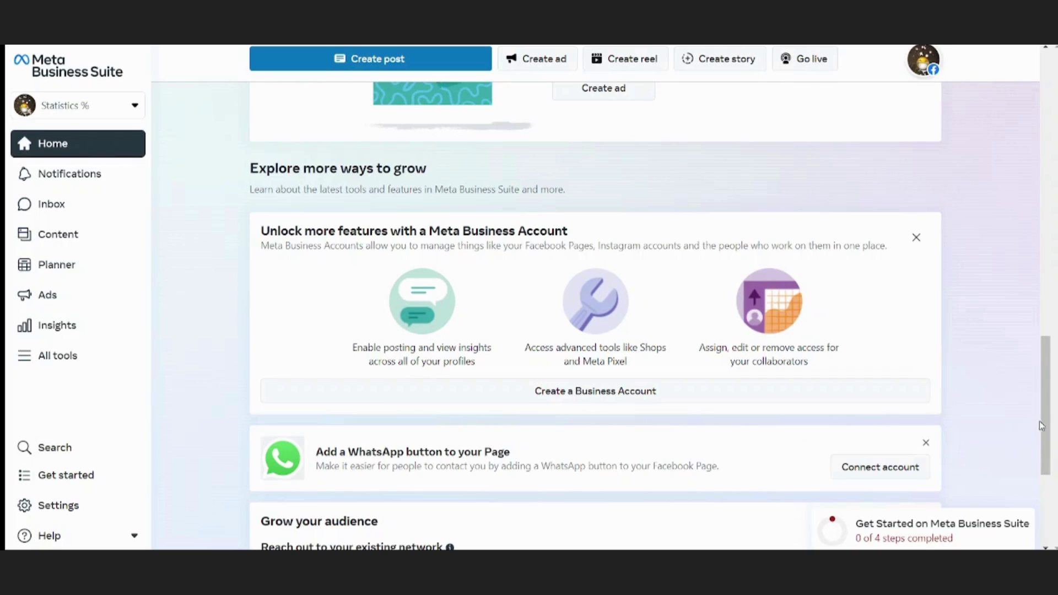
scroll(1044, 428, "down", 3)
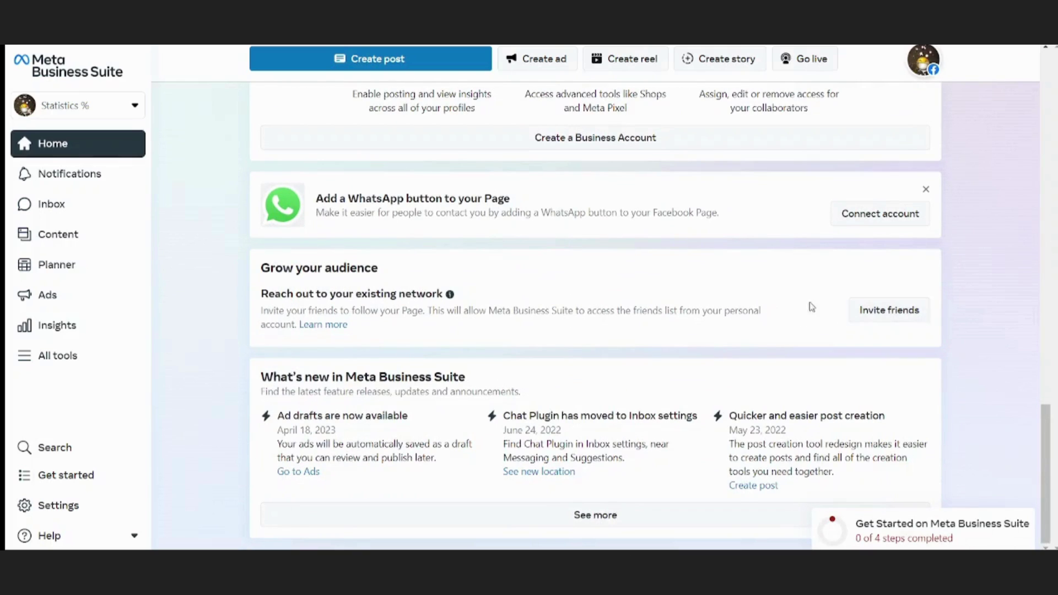
mouse_move(1046, 505)
left_mouse_down()
mouse_move(1039, 362)
mouse_move(959, 164)
left_mouse_up()
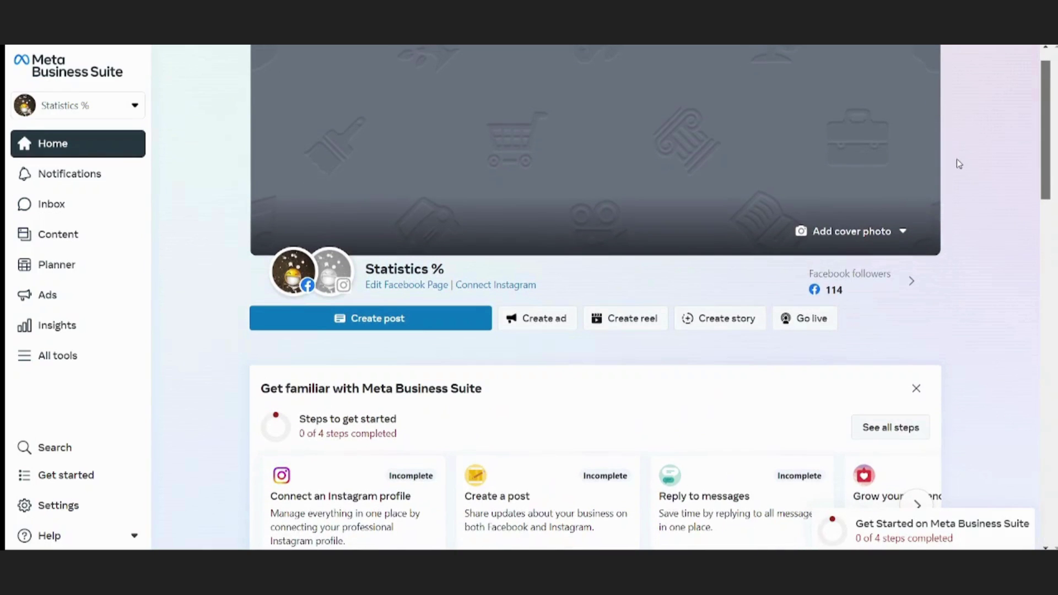
mouse_move(57, 355)
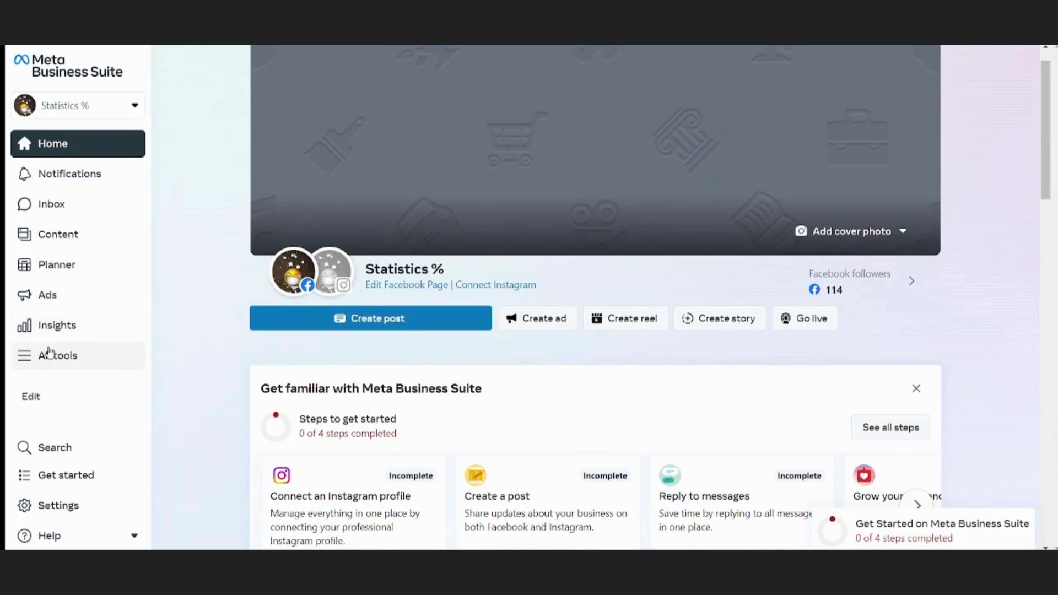
left_click(48, 354)
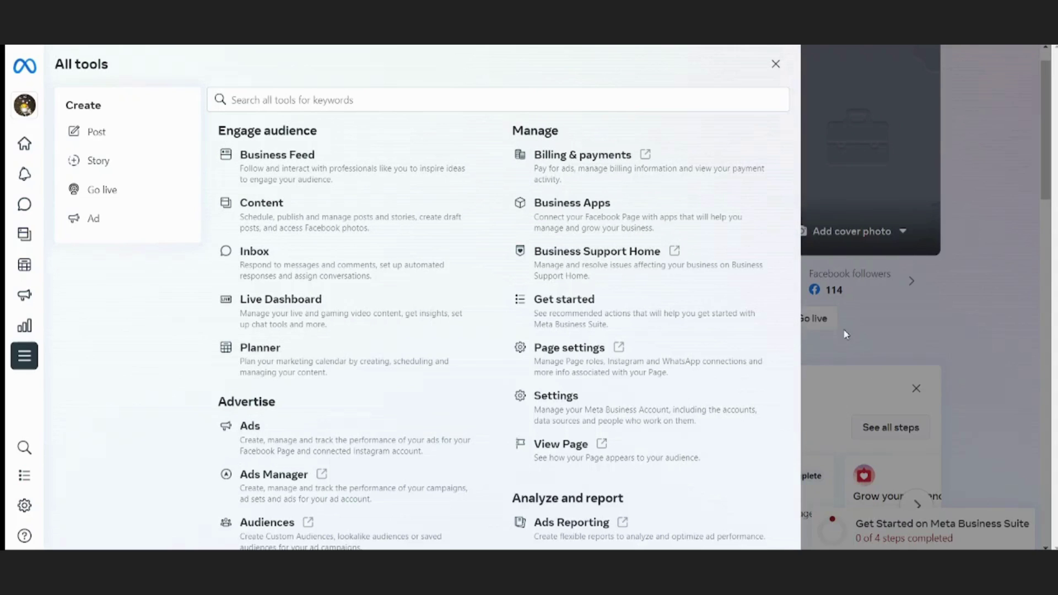
left_click_drag(797, 335, 800, 515)
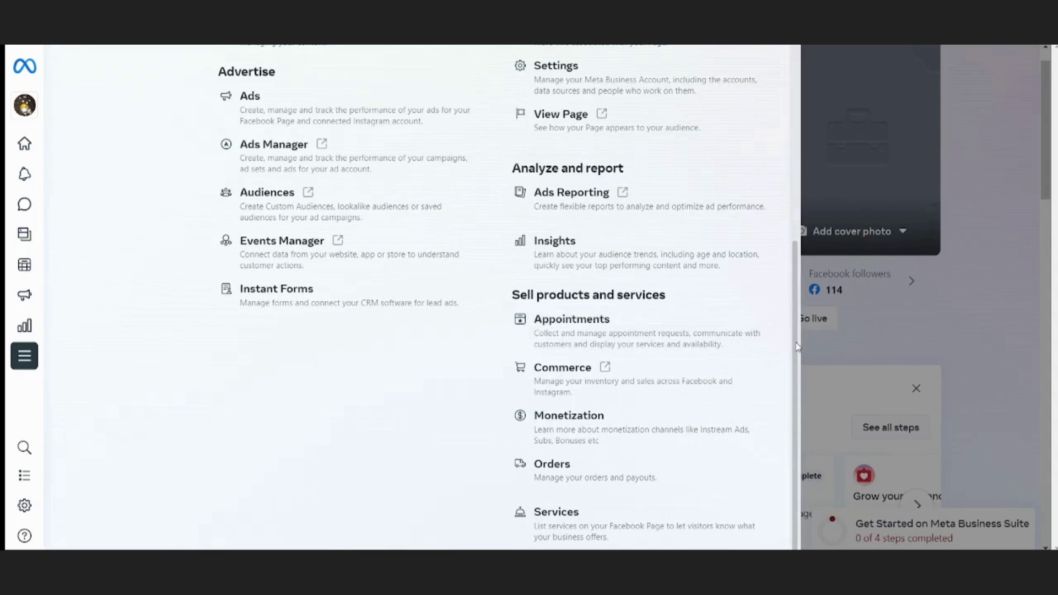
left_click_drag(798, 348, 756, 192)
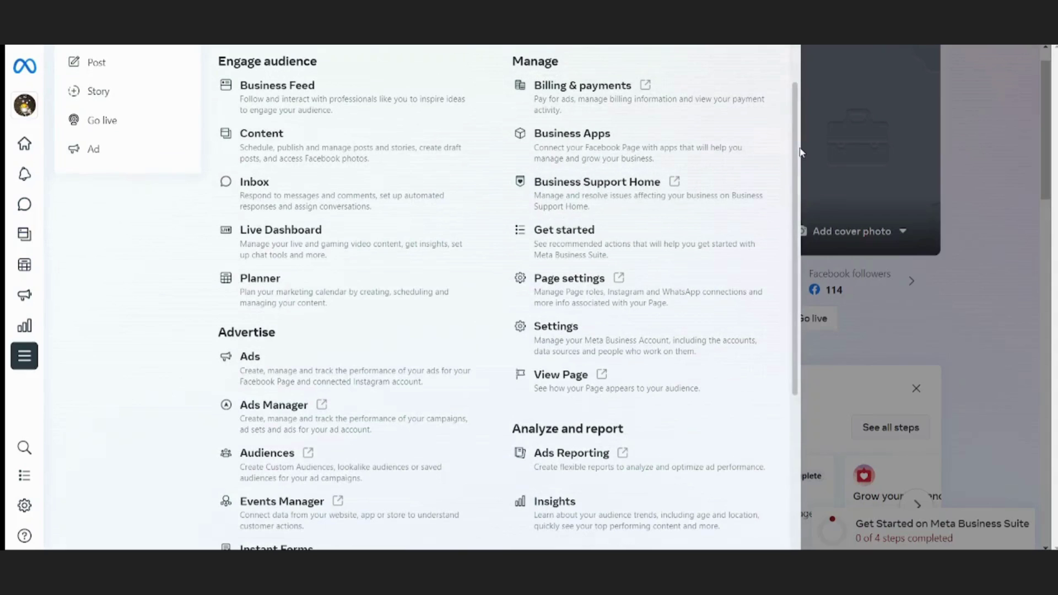
scroll(794, 153, "up", 1)
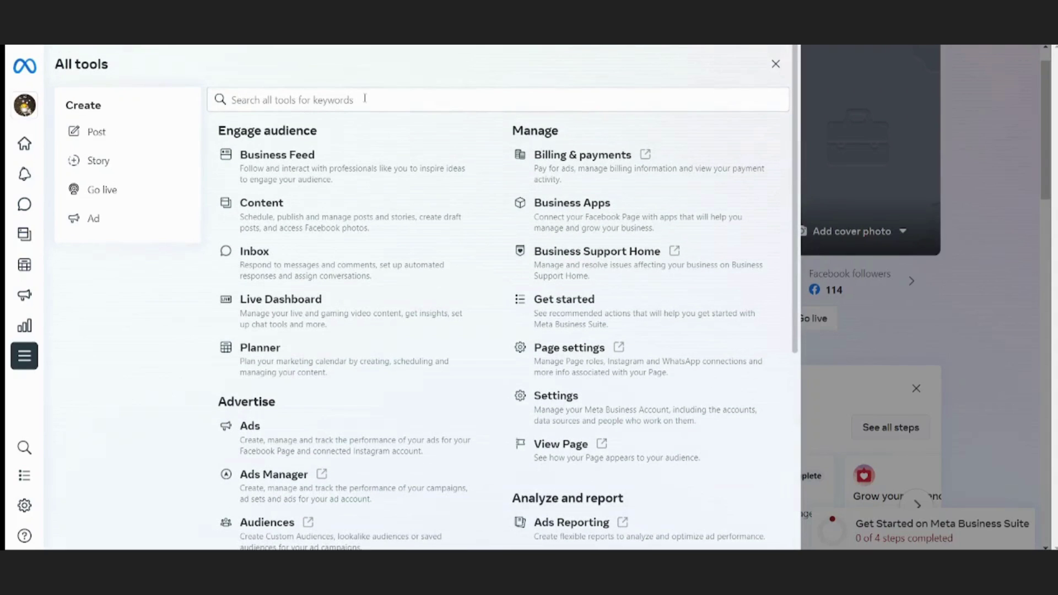
left_click(364, 99)
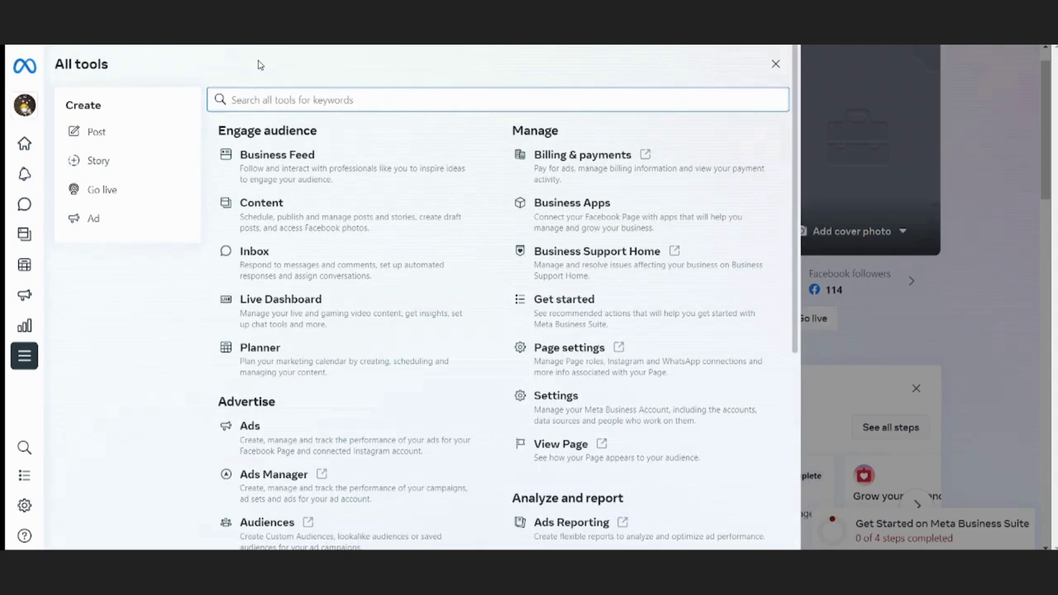
type("busi")
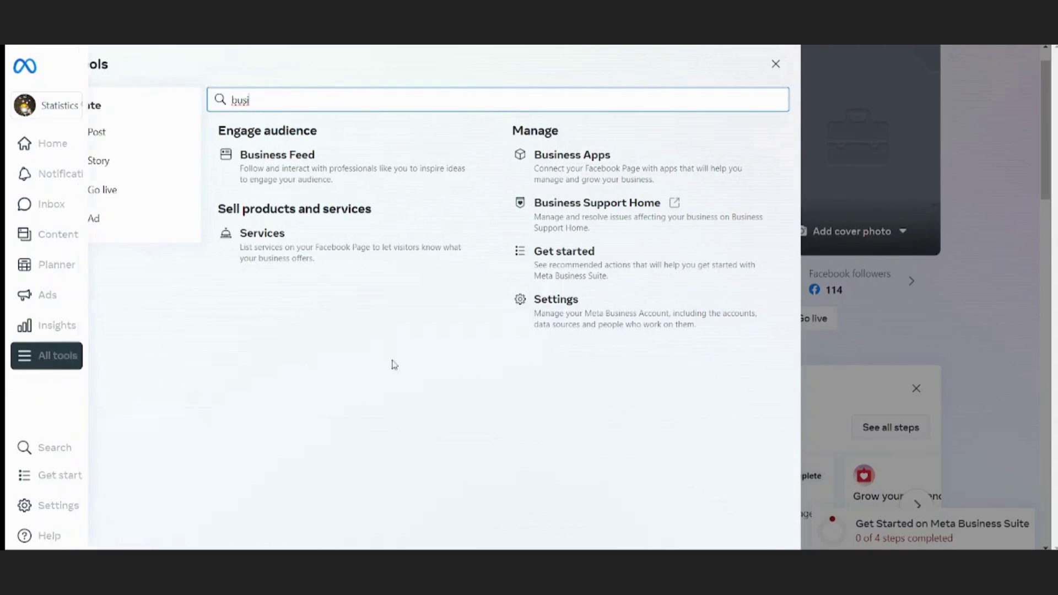
key("Escape")
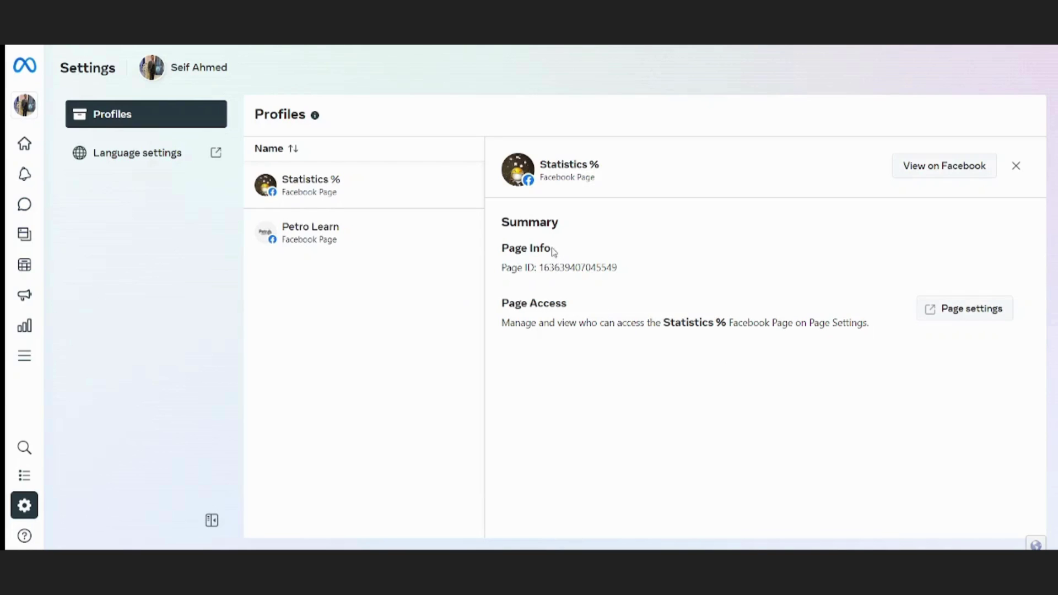
Step: Highlight the Page Info and Page Access headings, then bring up the All tools catalogue
triple_click(527, 242)
left_click_drag(520, 302, 678, 305)
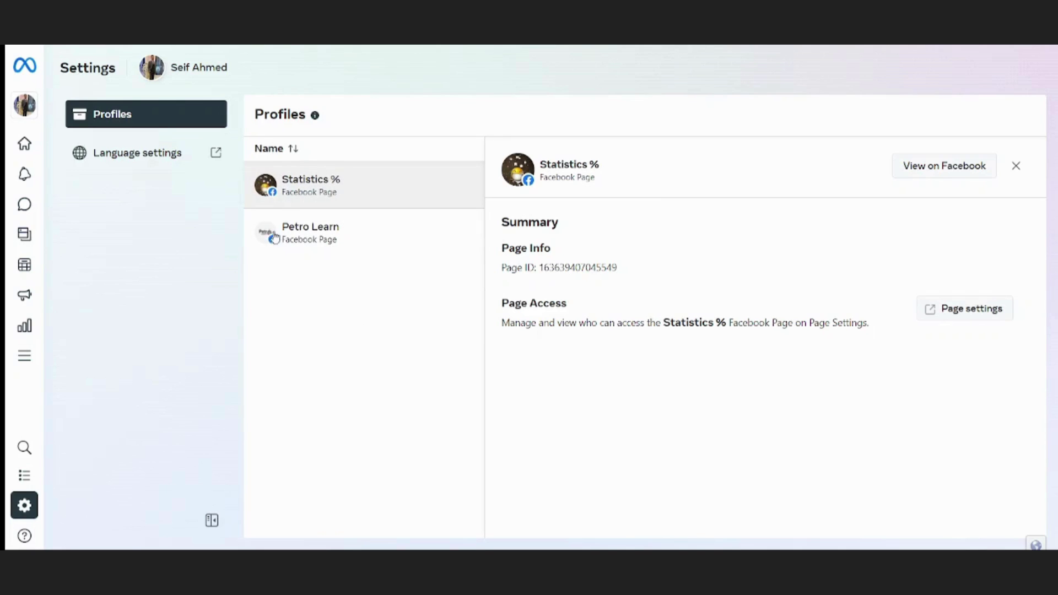
left_click(29, 357)
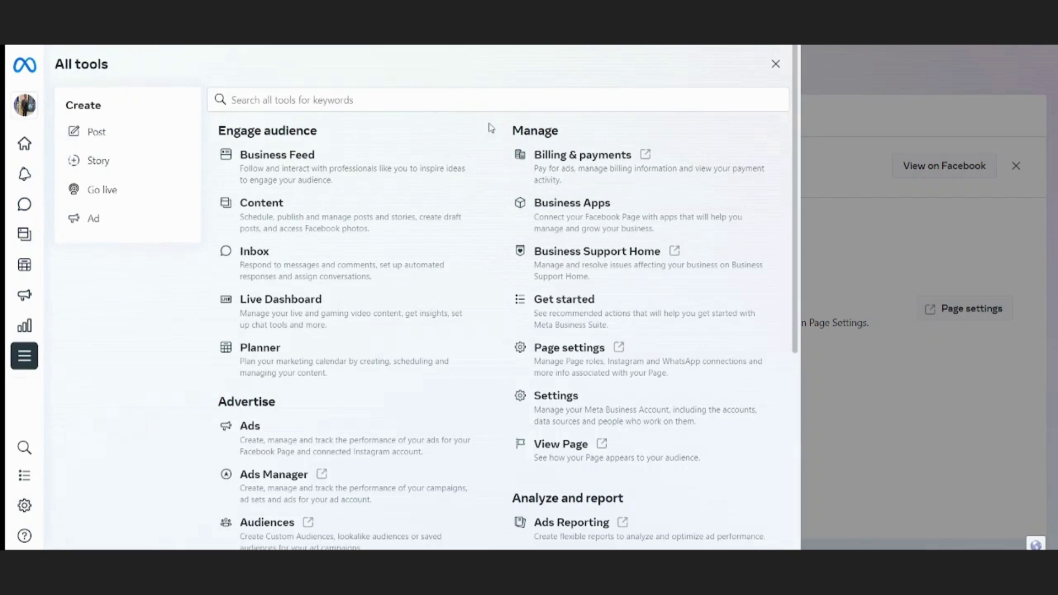
Step: Search the tools for 'ev' and open Events Manager on its Overview page
left_click(328, 100)
type("ev")
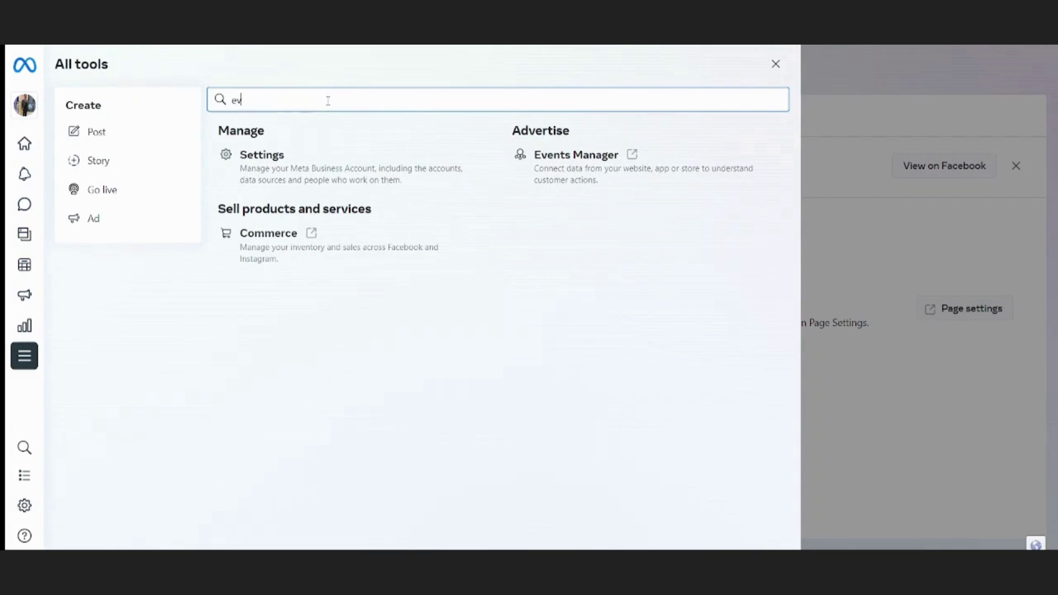
left_click(588, 176)
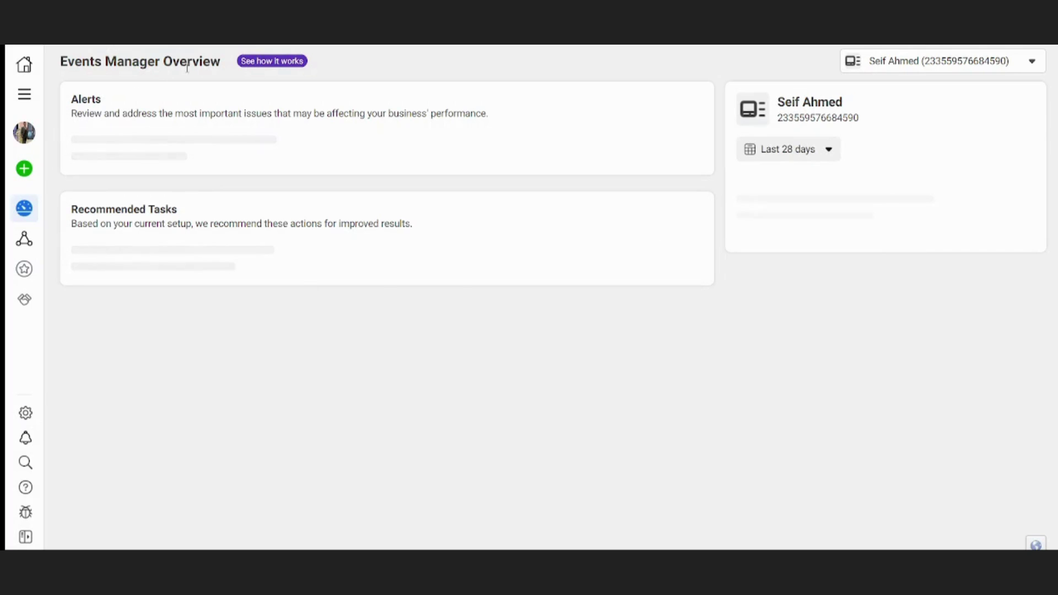
mouse_move(72, 393)
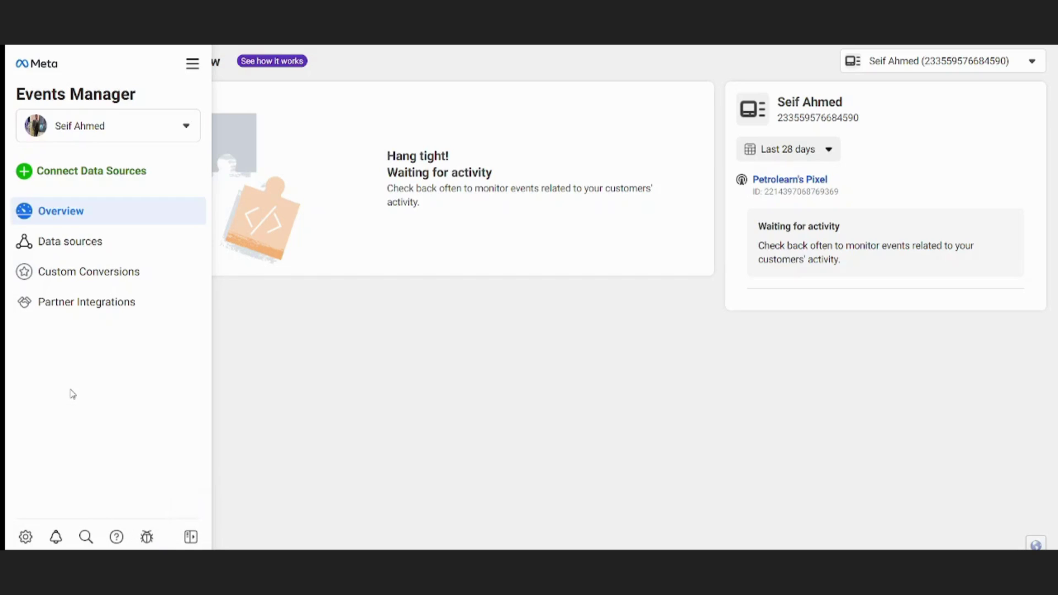
Step: Go to the Partner Integrations page from the Events Manager sidebar
left_click(59, 314)
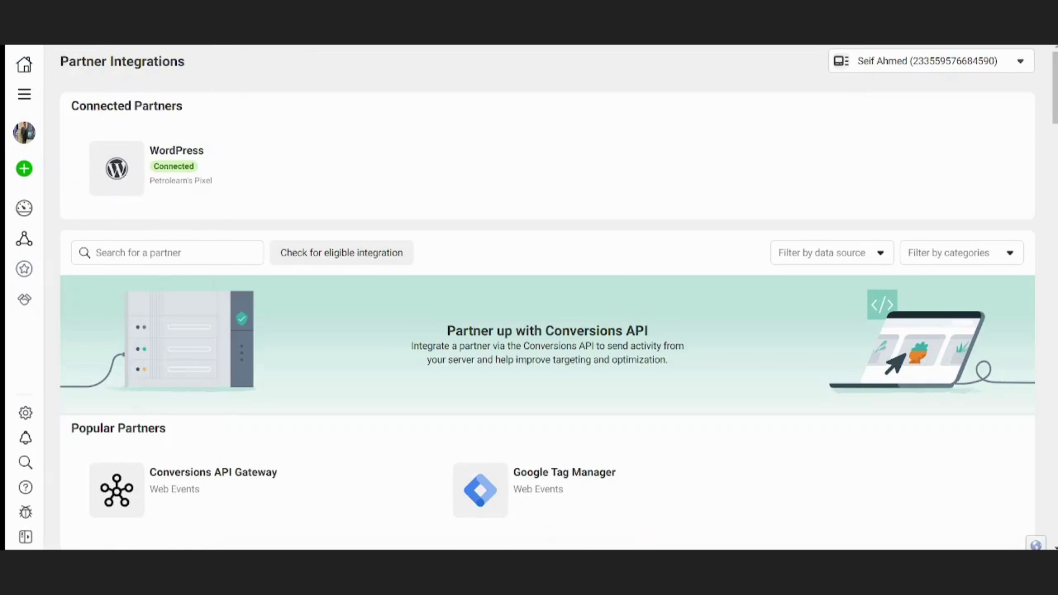
scroll(547, 297, "down", 3)
scroll(546, 298, "down", 1)
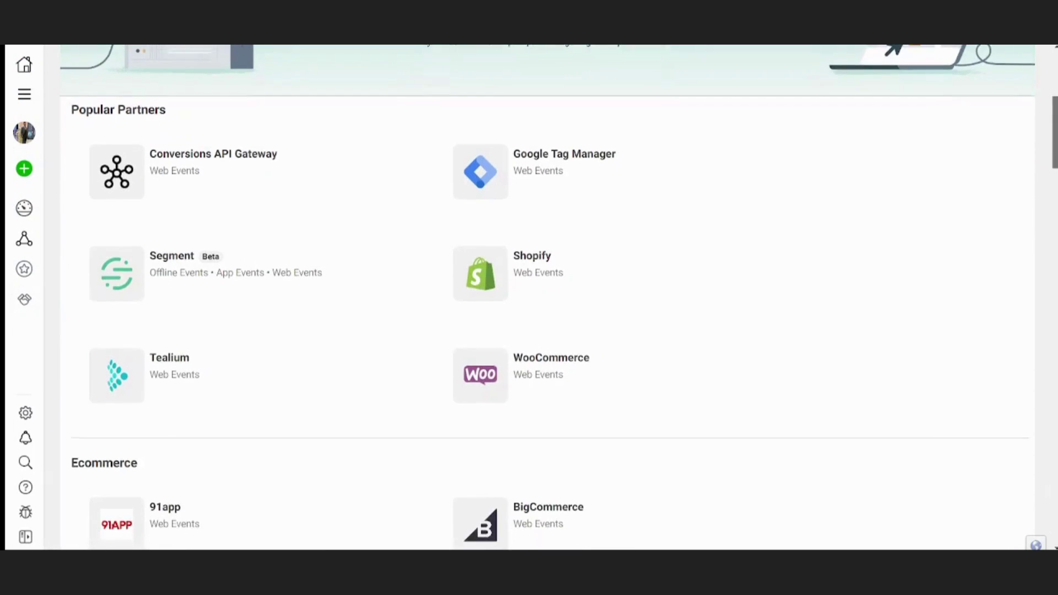
scroll(545, 297, "down", 2)
scroll(547, 299, "down", 2)
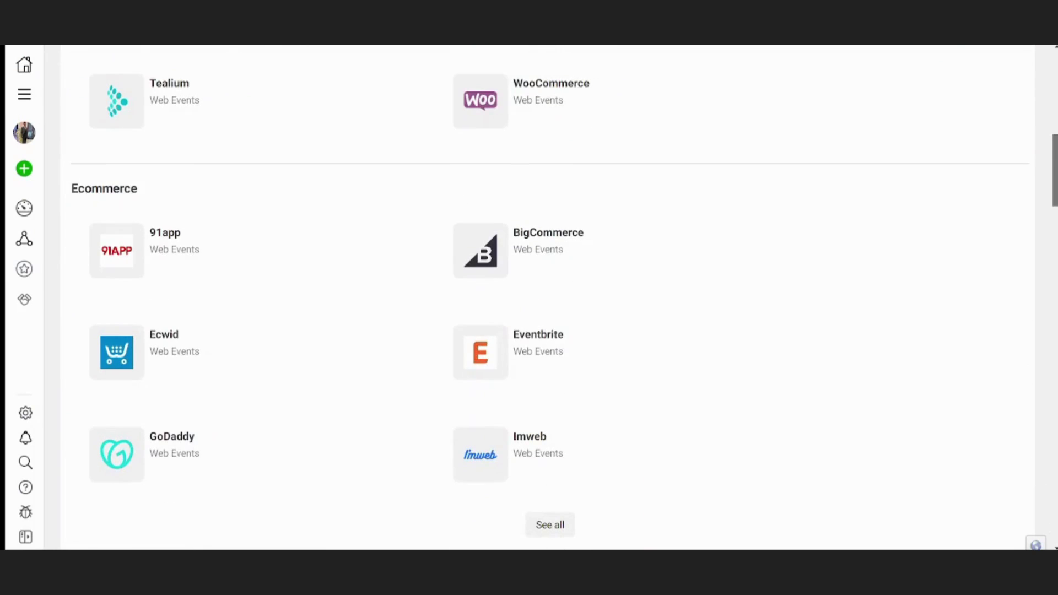
scroll(545, 298, "up", 1)
scroll(546, 297, "up", 2)
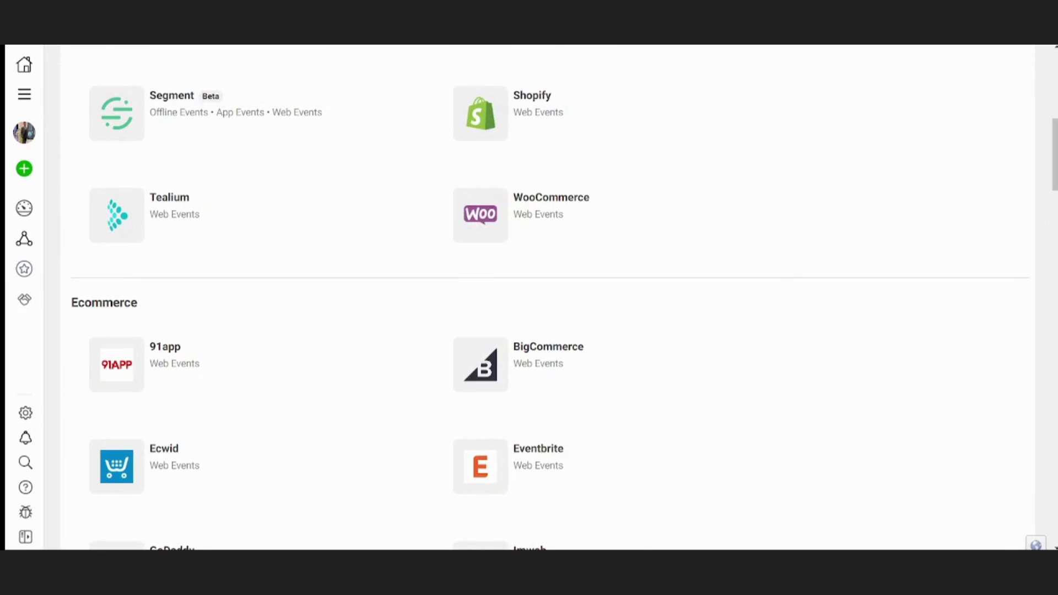
scroll(546, 299, "down", 1)
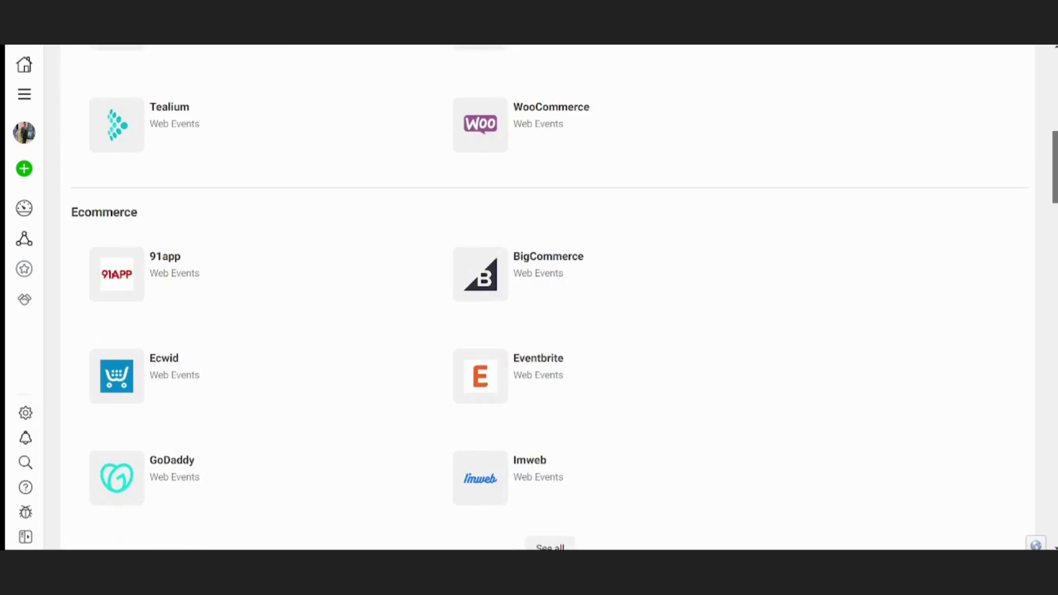
scroll(545, 298, "down", 2)
scroll(547, 297, "down", 1)
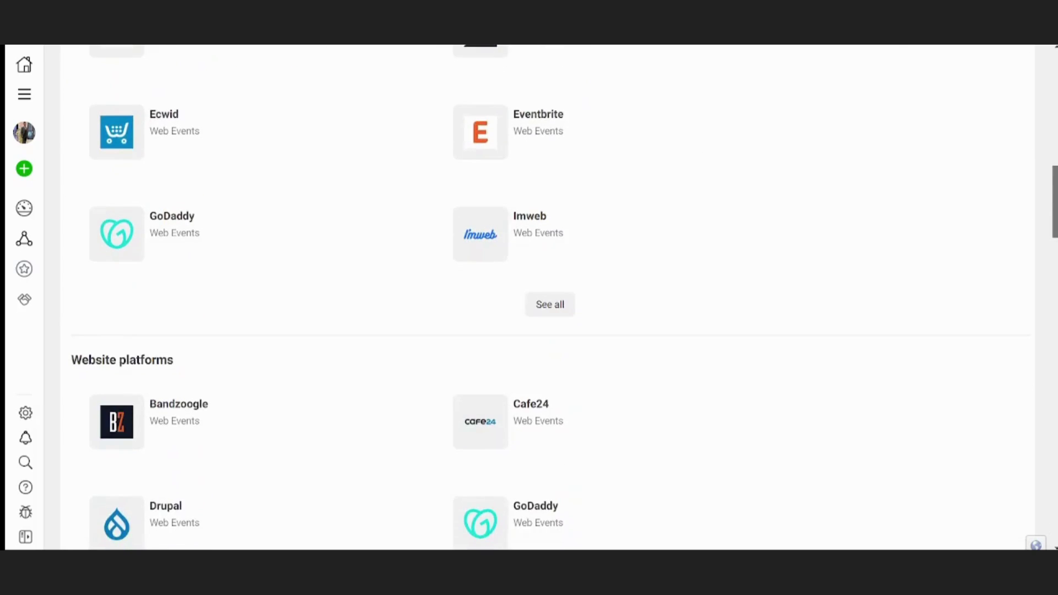
scroll(546, 298, "down", 4)
scroll(546, 297, "down", 2)
scroll(547, 297, "down", 3)
scroll(546, 297, "down", 2)
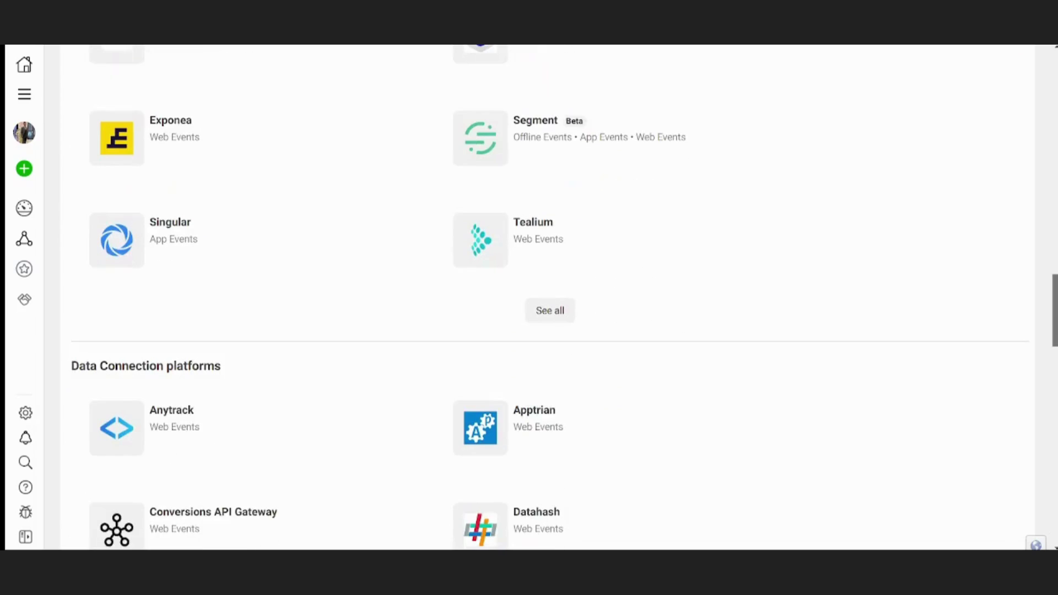
scroll(546, 297, "down", 2)
scroll(546, 297, "down", 4)
scroll(545, 298, "down", 1)
scroll(546, 297, "down", 2)
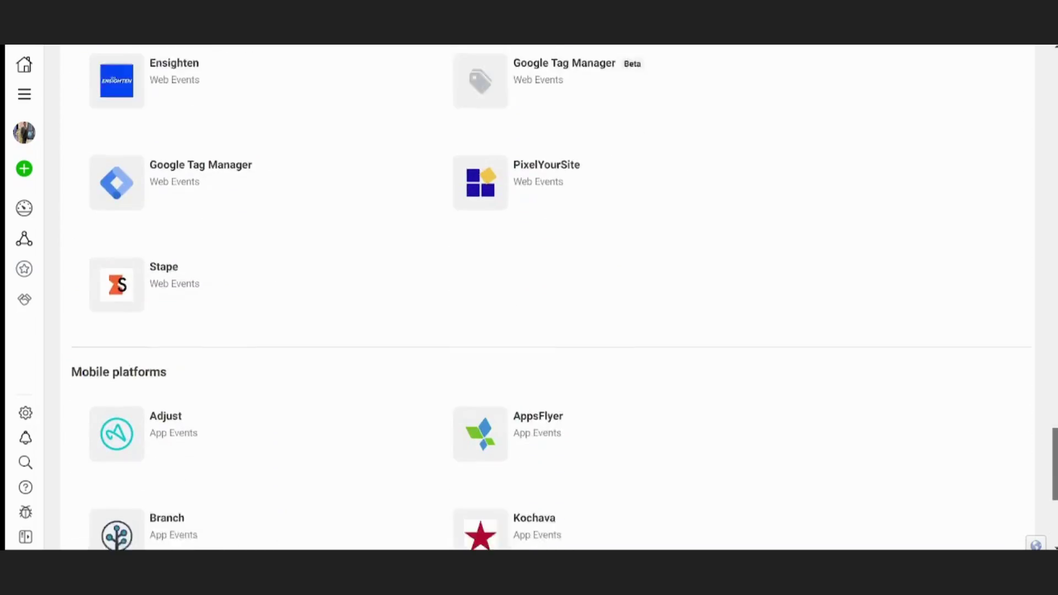
scroll(545, 299, "down", 3)
scroll(546, 298, "down", 1)
scroll(547, 298, "up", 4)
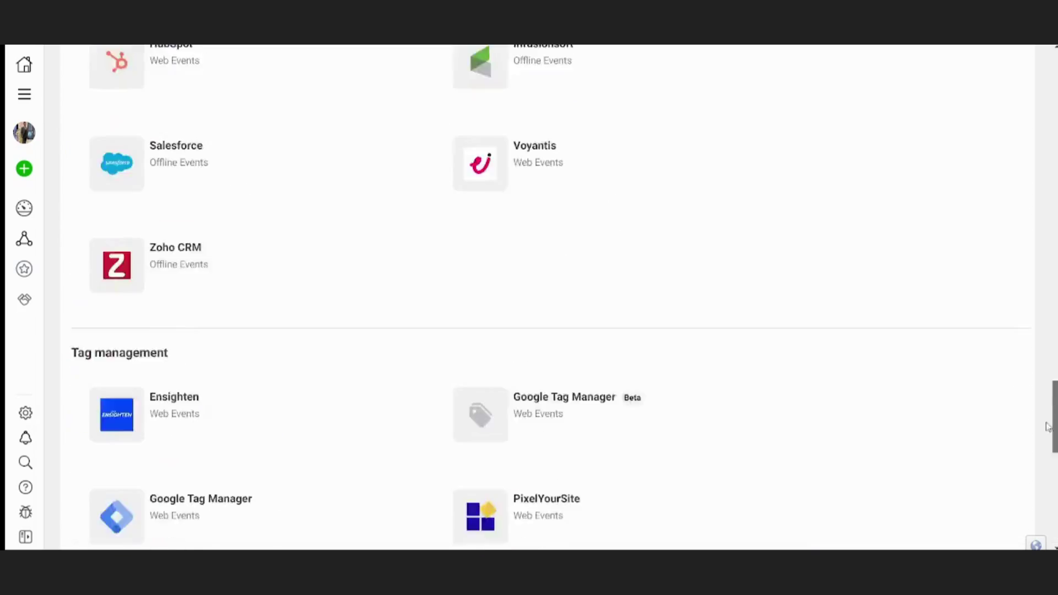
scroll(547, 298, "up", 5)
scroll(546, 298, "up", 3)
scroll(1050, 176, "up", 4)
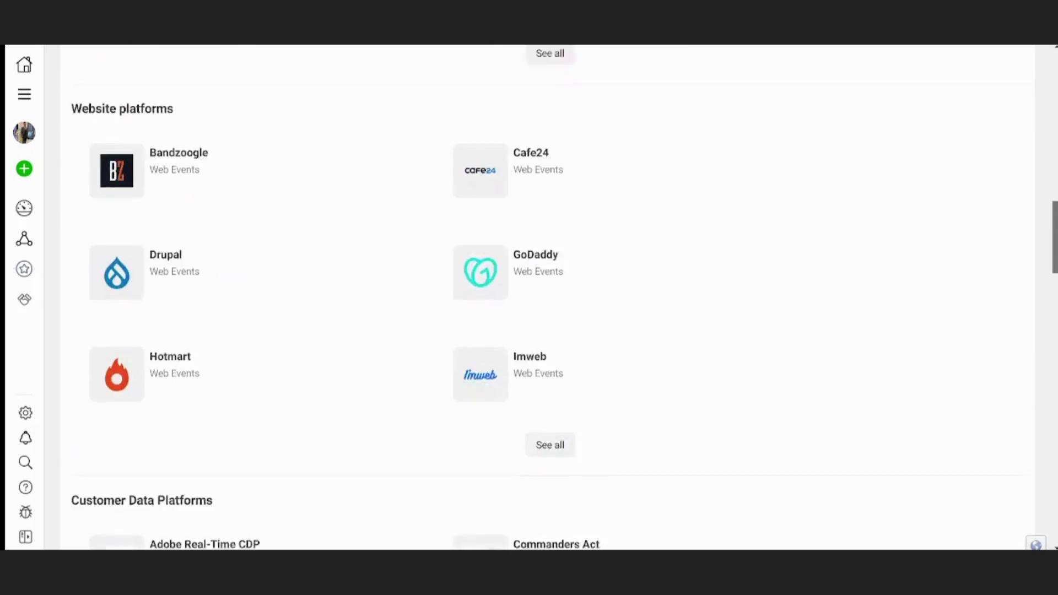
scroll(1050, 176, "up", 5)
scroll(546, 298, "up", 10)
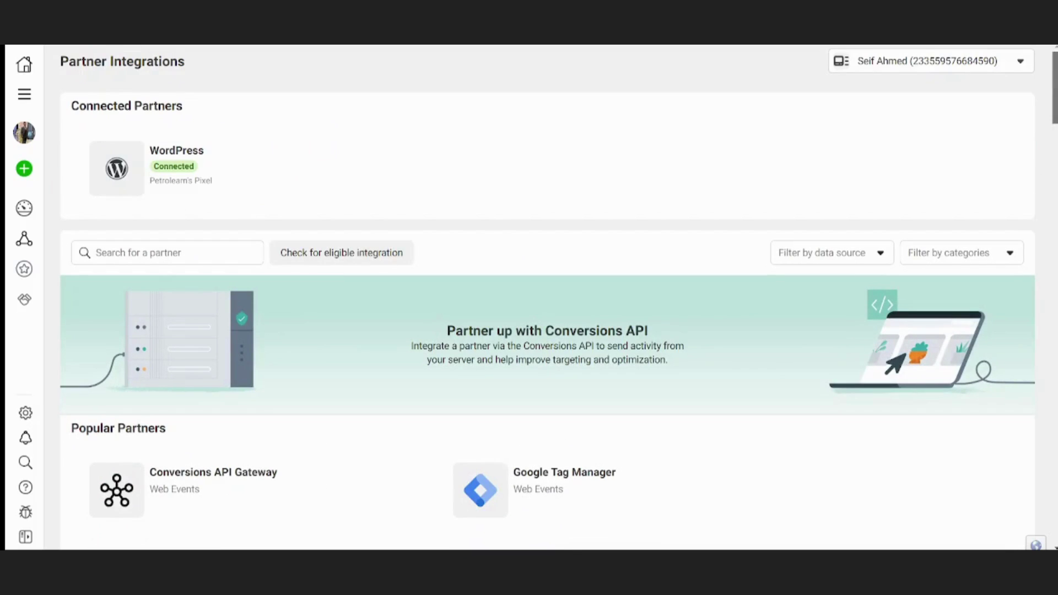
Step: Search the partners for Wix and start connecting a Wix account
left_click(212, 252)
type("wix")
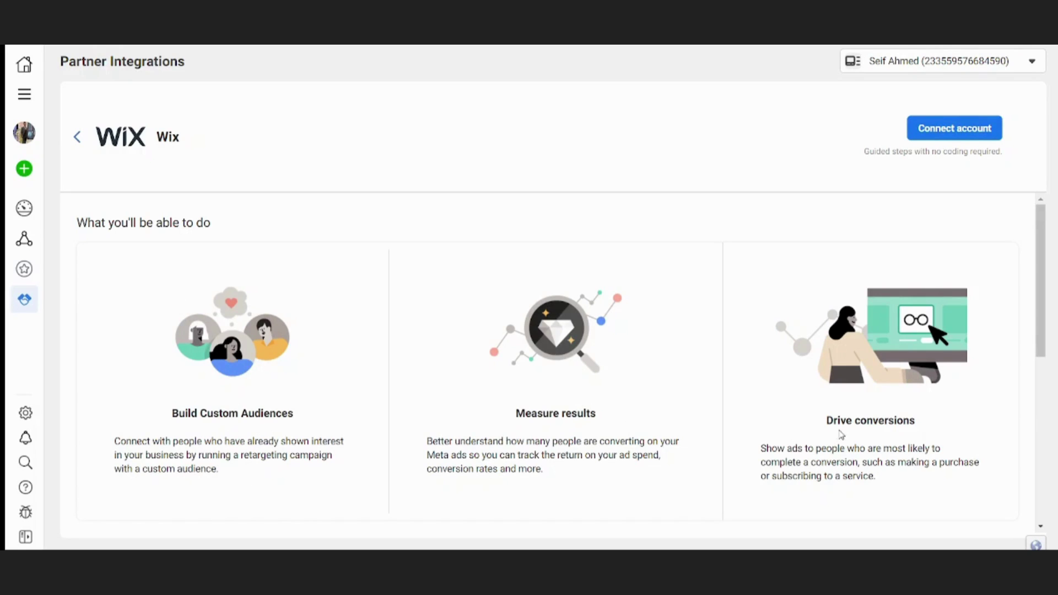
left_click(941, 137)
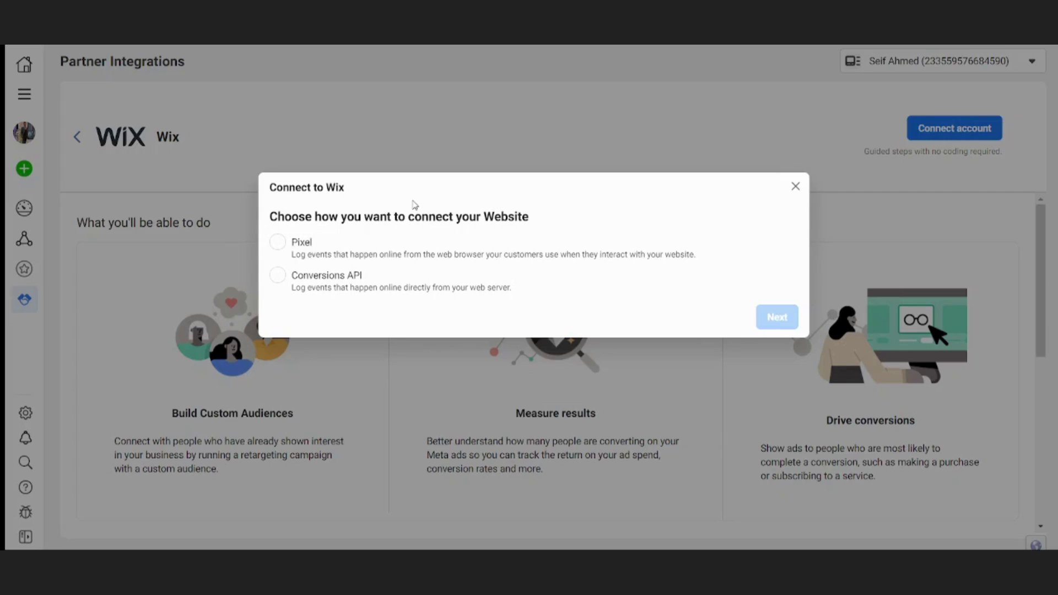
Step: Choose the Pixel connection method for Wix and continue into the connection wizard
left_click(290, 242)
left_click(775, 319)
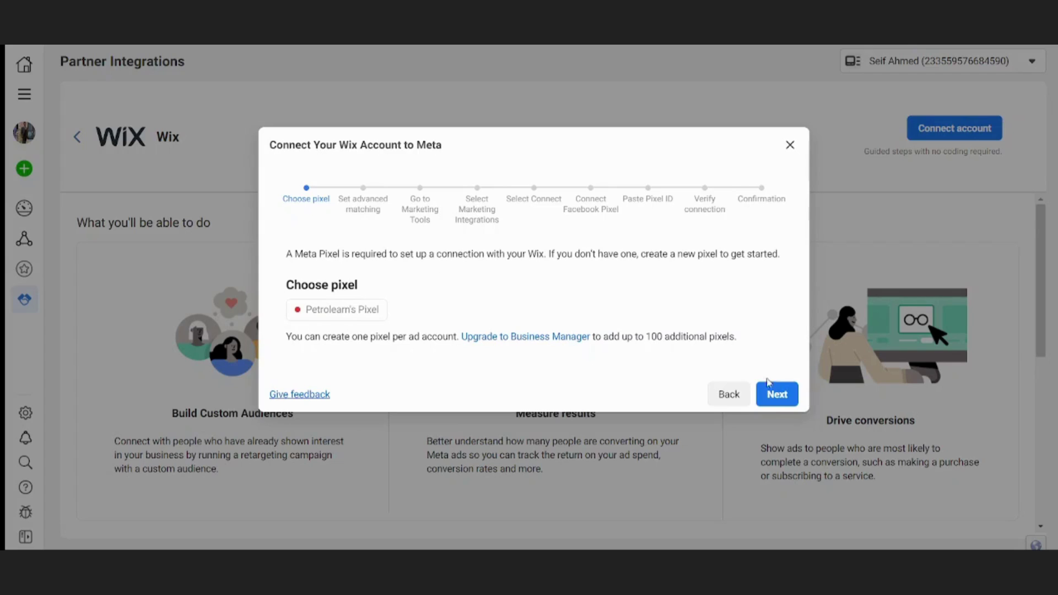
double_click(314, 309)
left_click(780, 395)
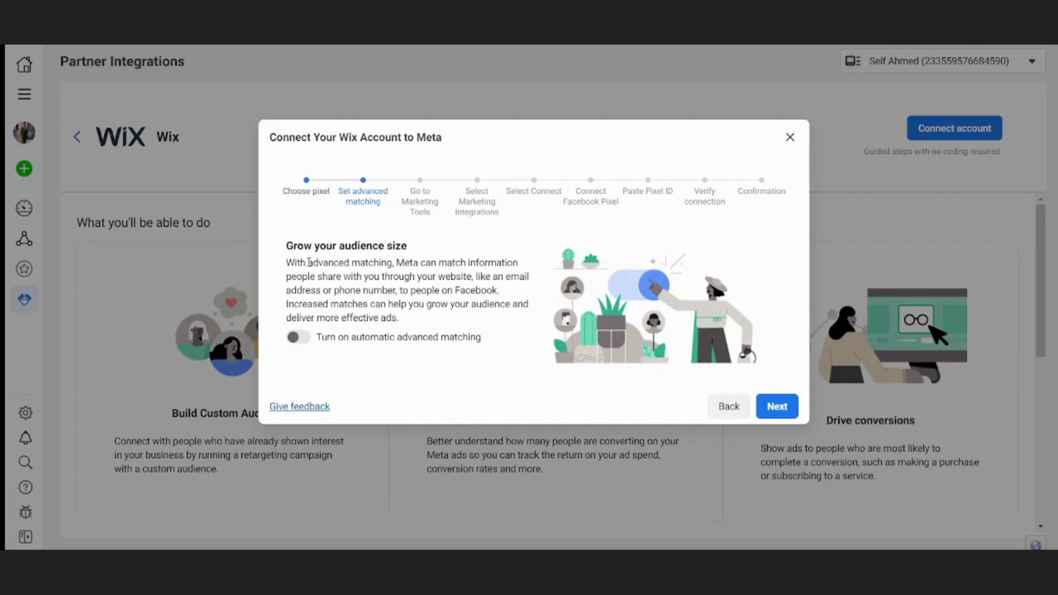
double_click(356, 345)
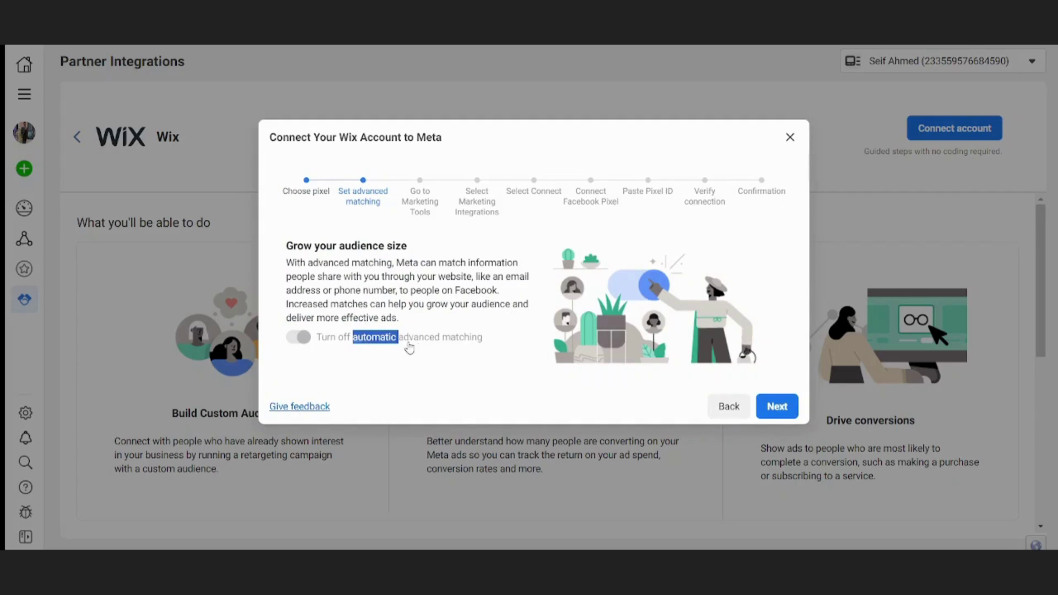
left_click(295, 339)
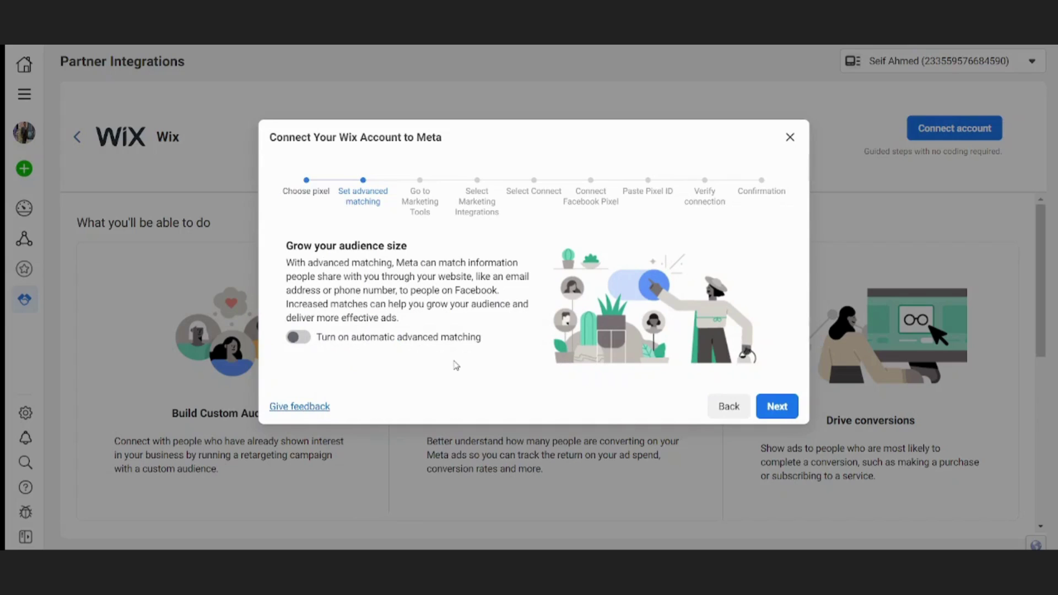
left_click(775, 408)
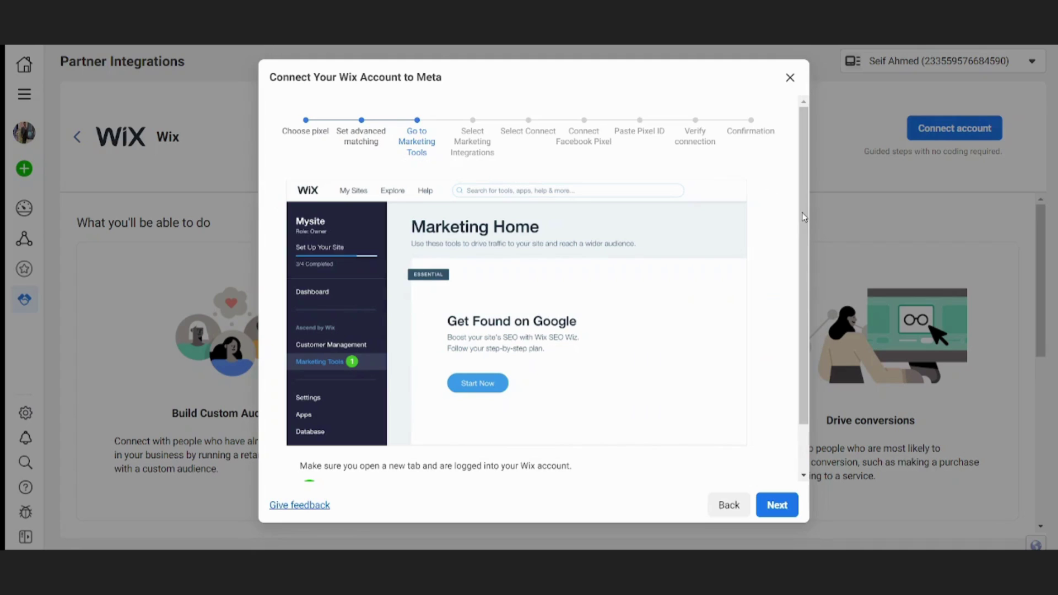
left_click_drag(802, 217, 815, 299)
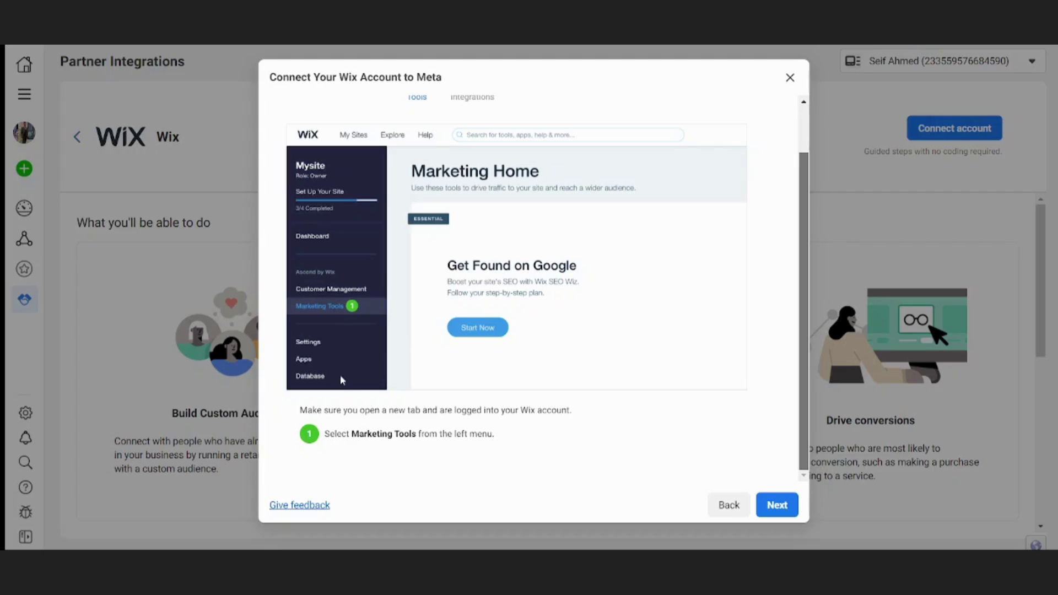
Step: Read the Marketing Tools instruction and advance through Select Marketing Integrations to Select Connect
left_click_drag(326, 433, 513, 443)
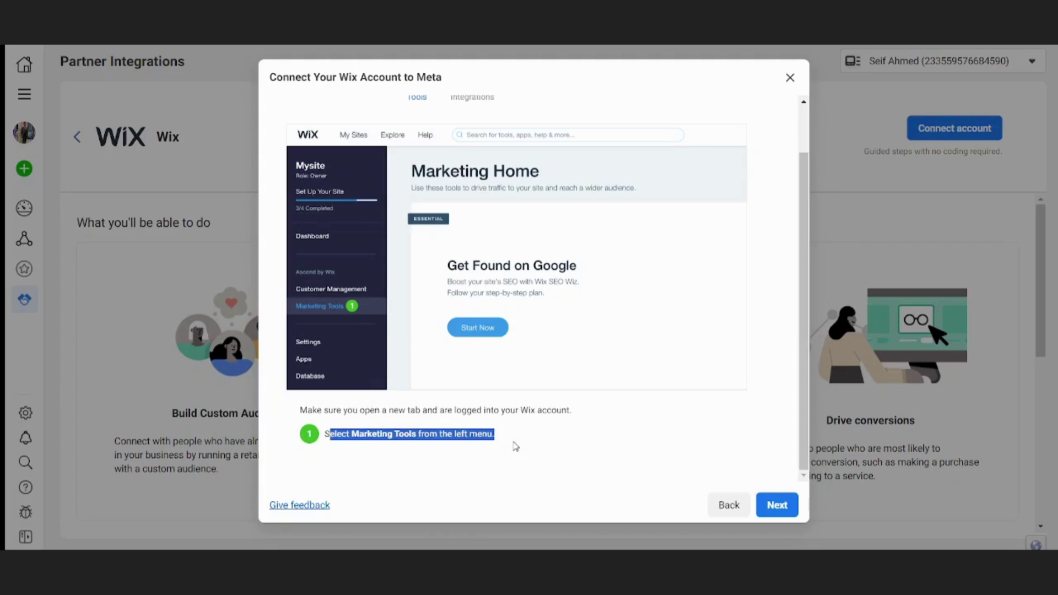
left_click(515, 447)
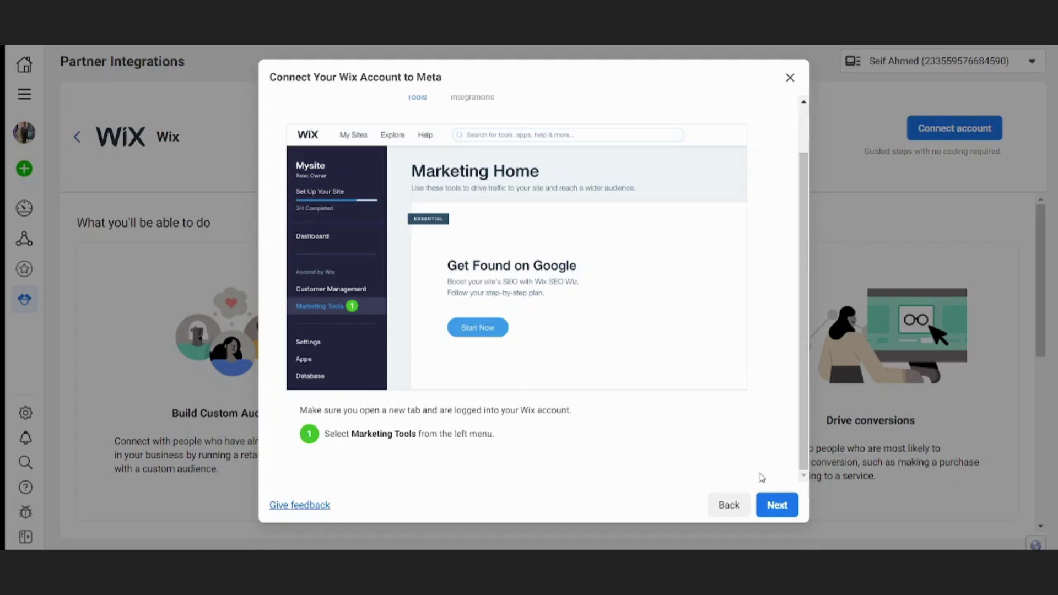
left_click(771, 505)
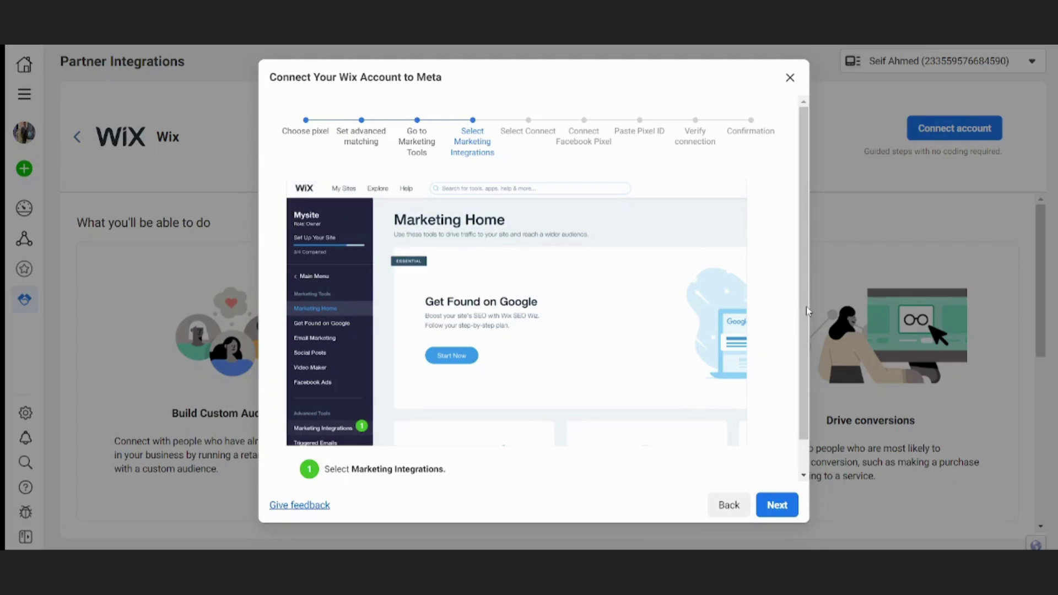
scroll(807, 306, "down", 1)
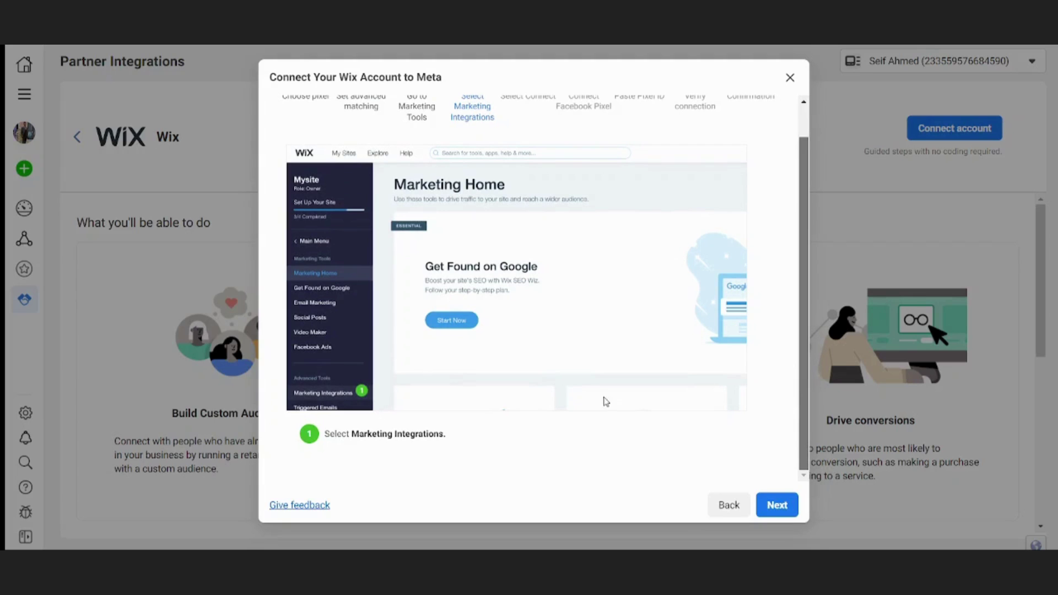
left_click(788, 504)
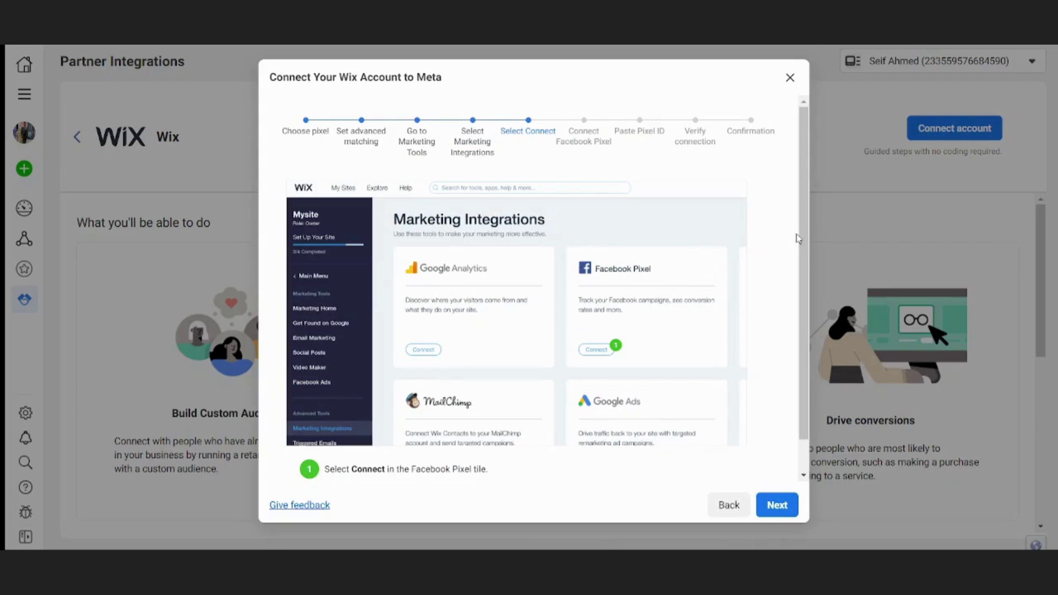
left_click_drag(806, 246, 808, 285)
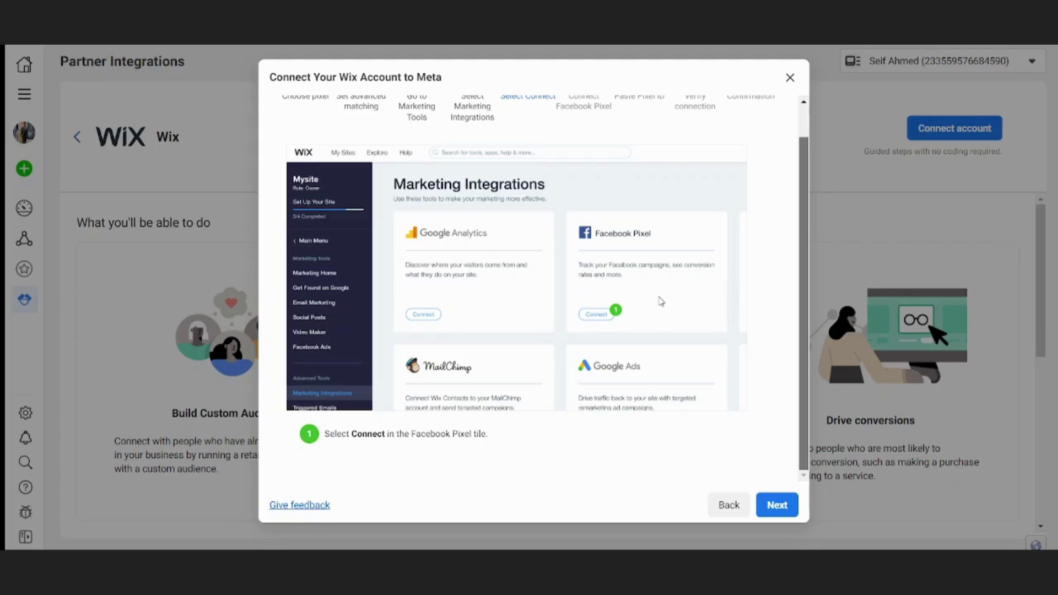
Step: Advance the Wix wizard to the Connect Facebook Pixel step
left_click(778, 505)
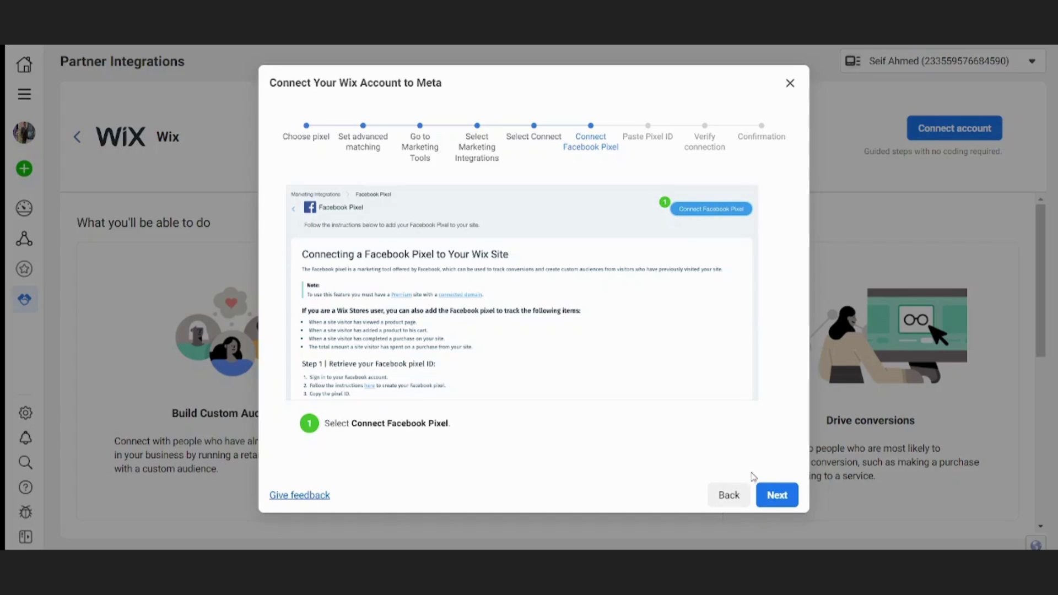
left_click(777, 495)
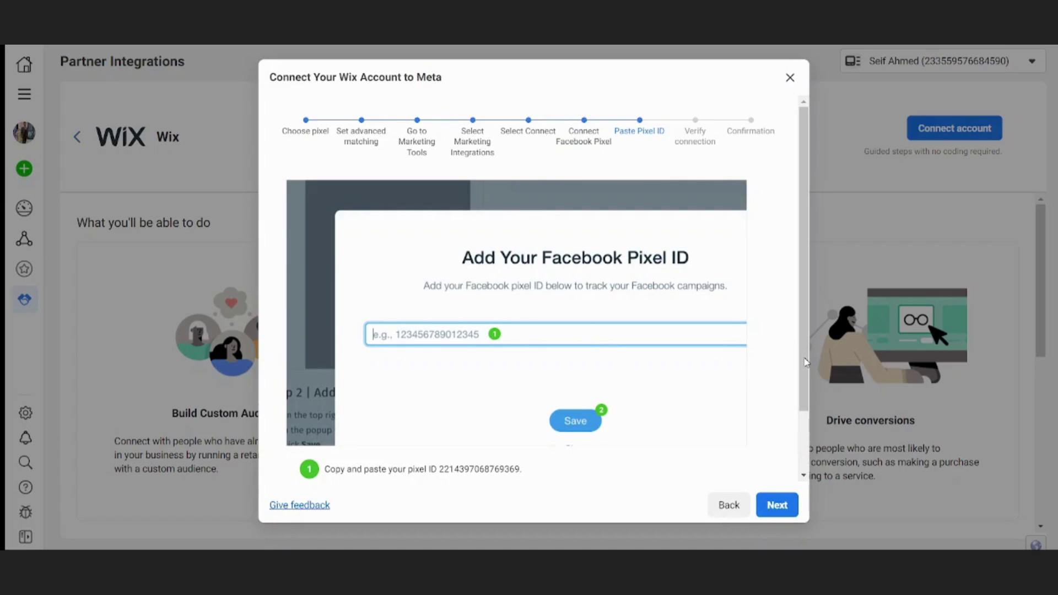
left_click_drag(800, 358, 810, 412)
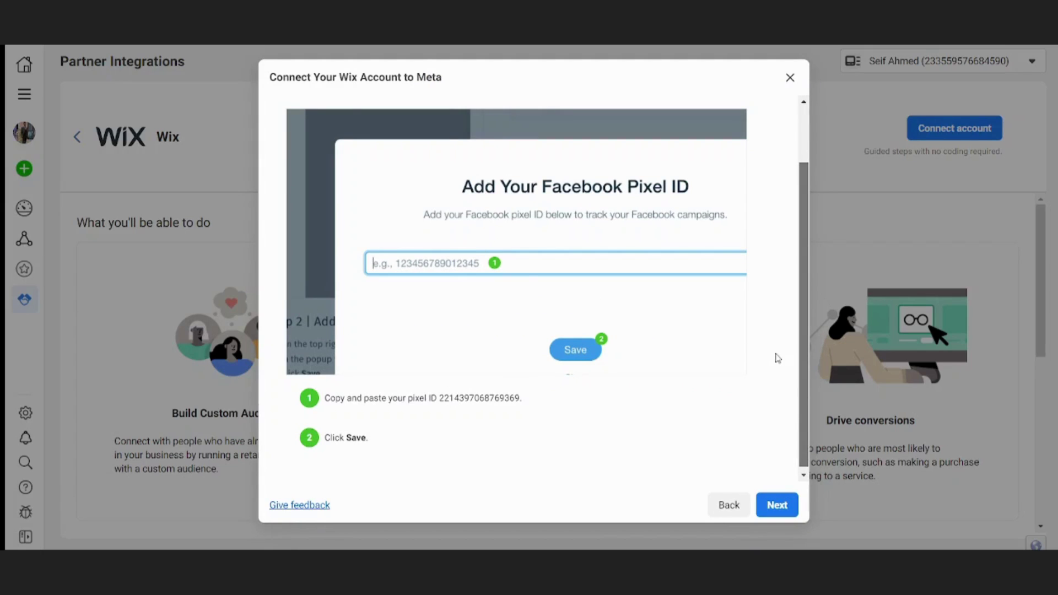
left_click_drag(804, 366, 790, 281)
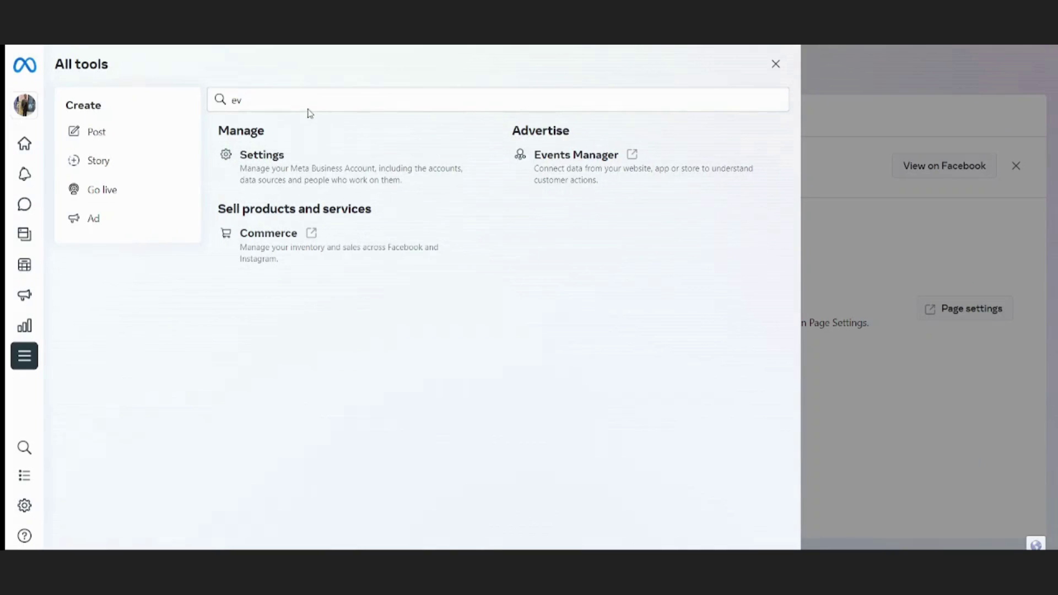
Step: Find Settings via the All tools search and highlight the Statistics % page's Page ID
key("Escape")
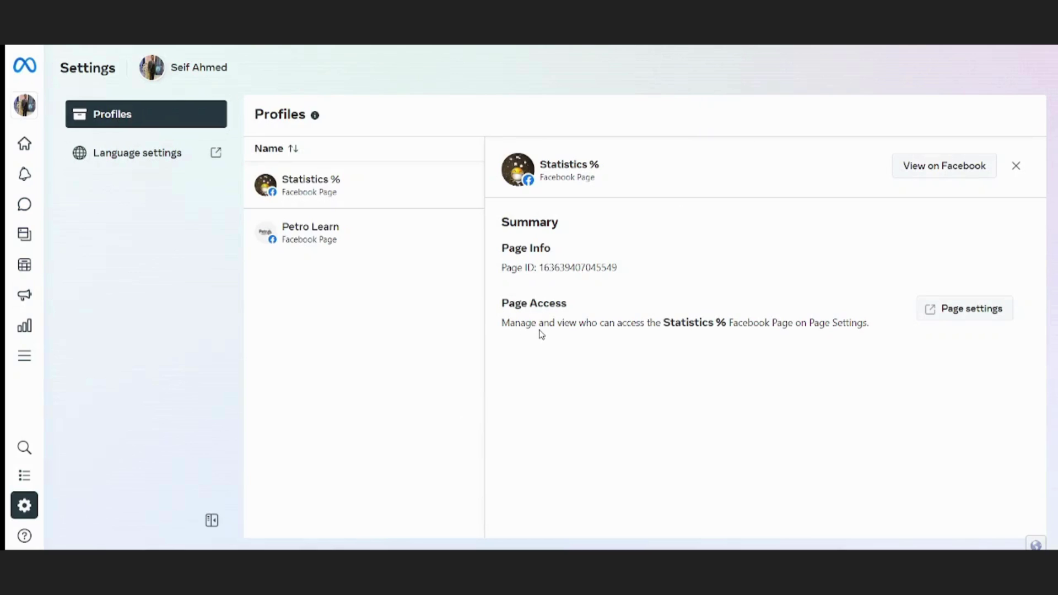
left_click(26, 358)
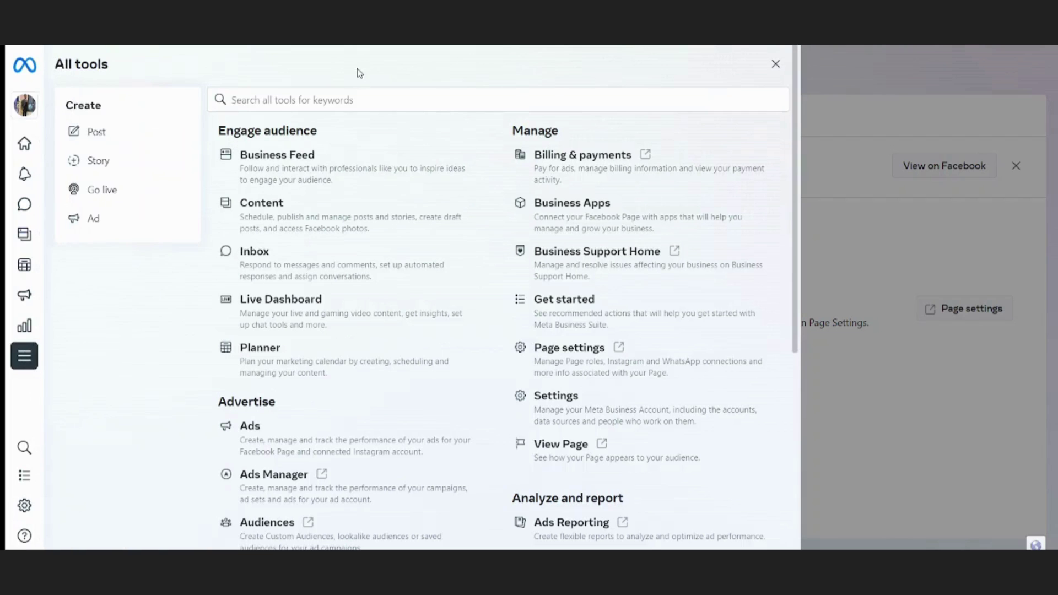
left_click(345, 101)
type("set")
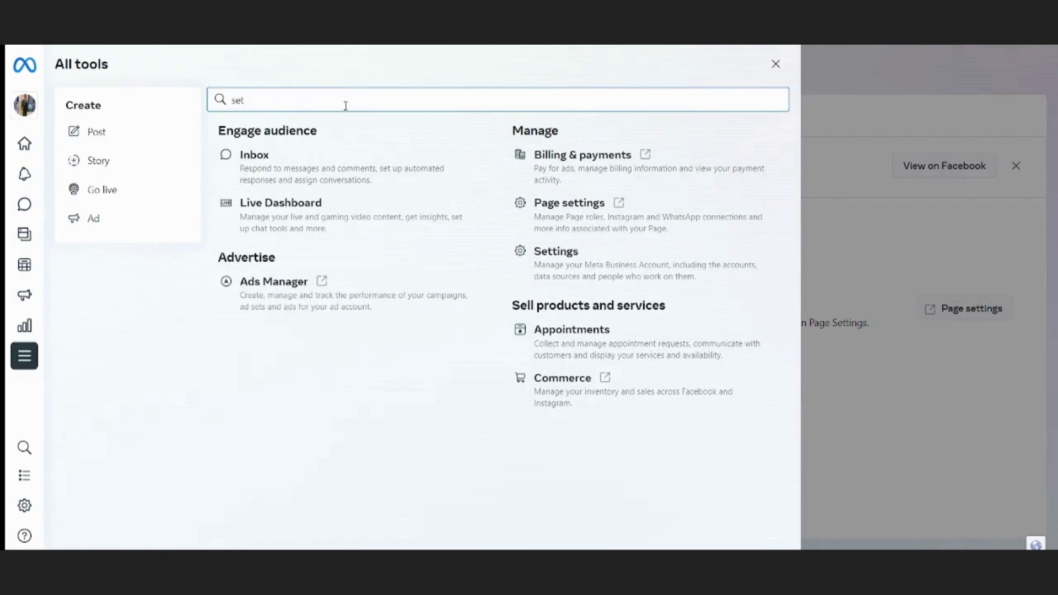
type("r")
key("BackSpace")
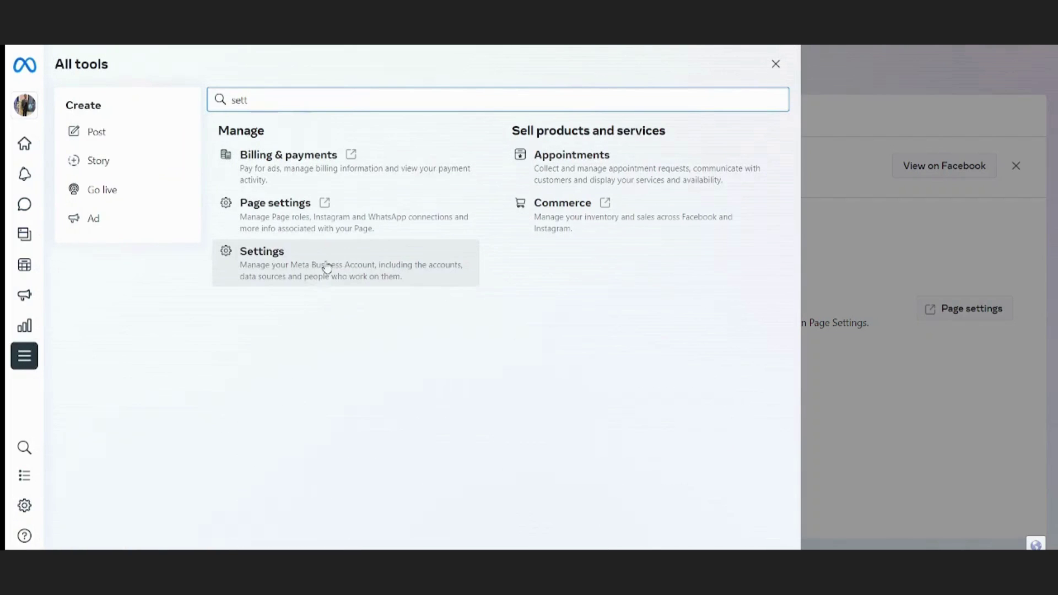
left_click(323, 275)
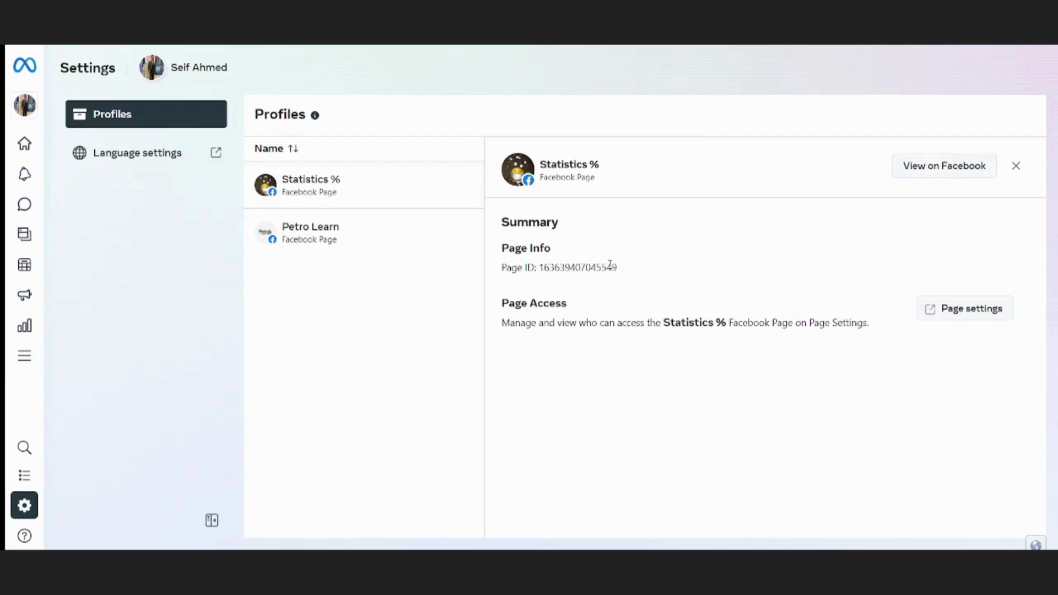
left_click_drag(610, 264, 540, 269)
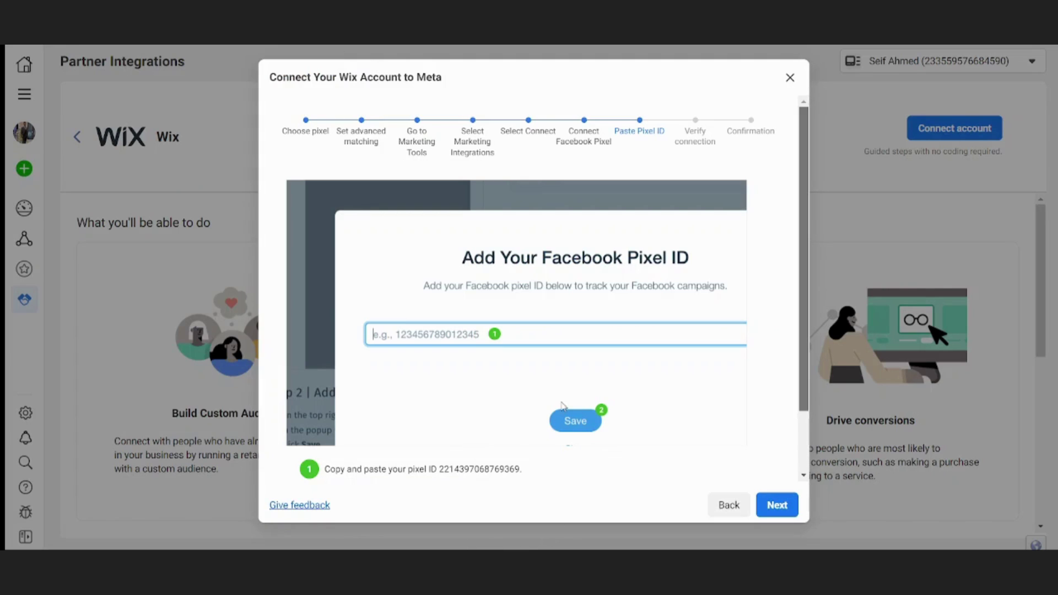
Step: Advance to Verify connection and paste the Wix website address into the URL field
left_click(782, 505)
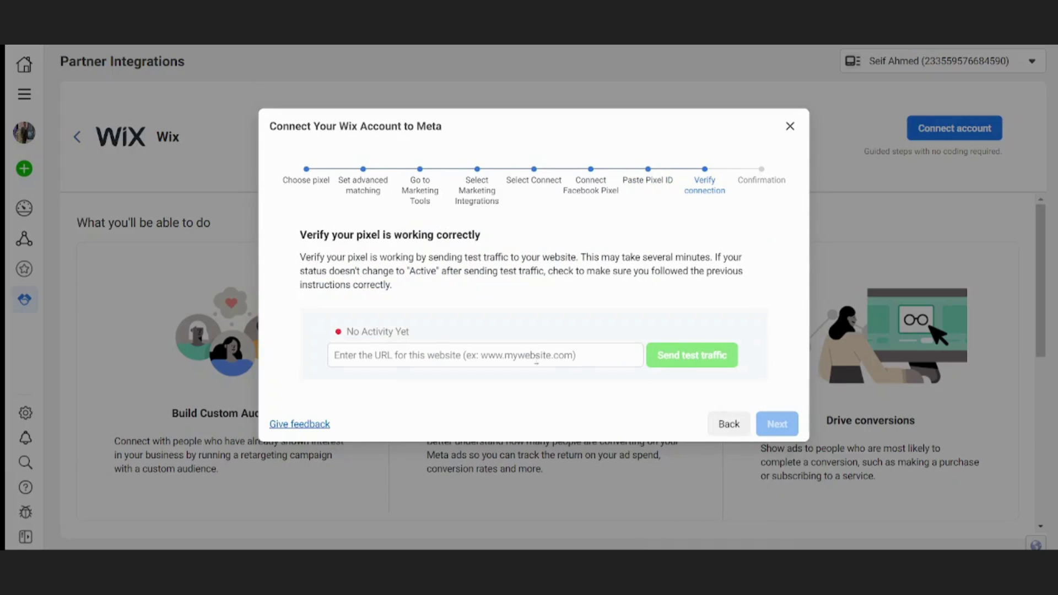
left_click(402, 357)
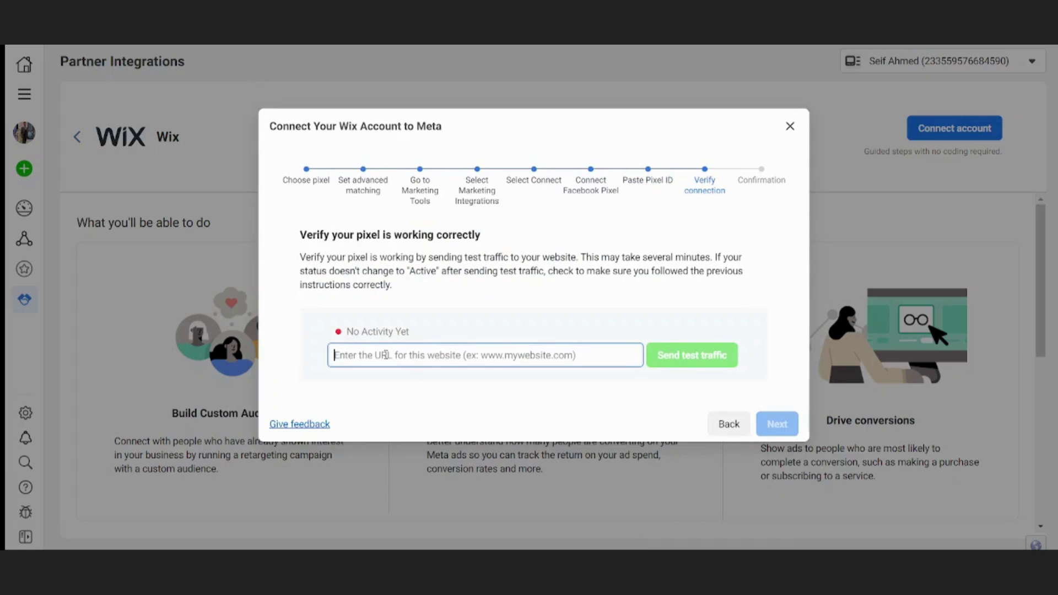
key("ctrl+v")
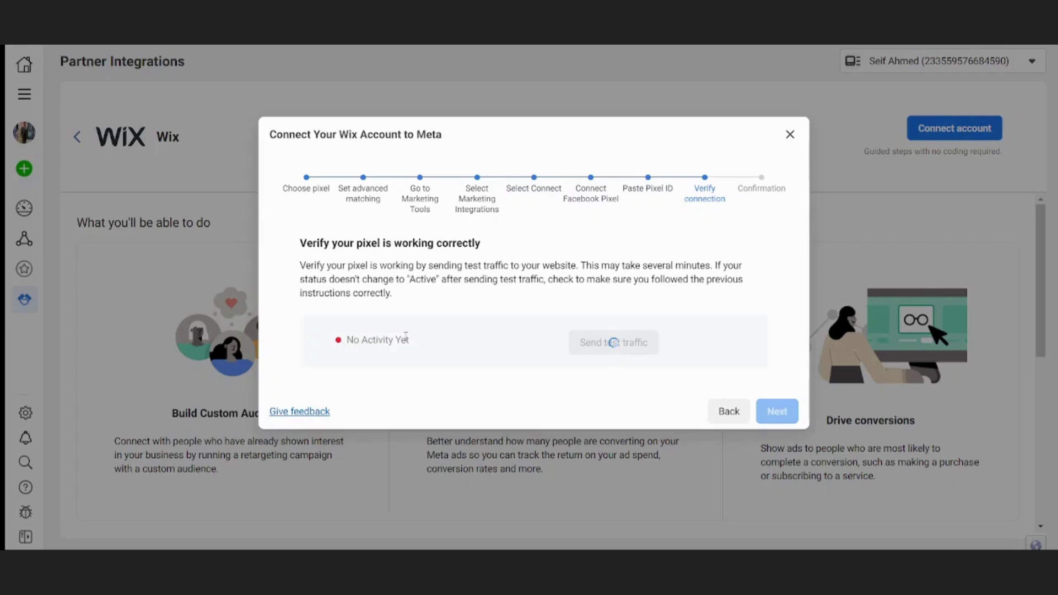
Step: Send test traffic and check the pixel status, which still reads No Activity Yet
left_click_drag(405, 339, 346, 340)
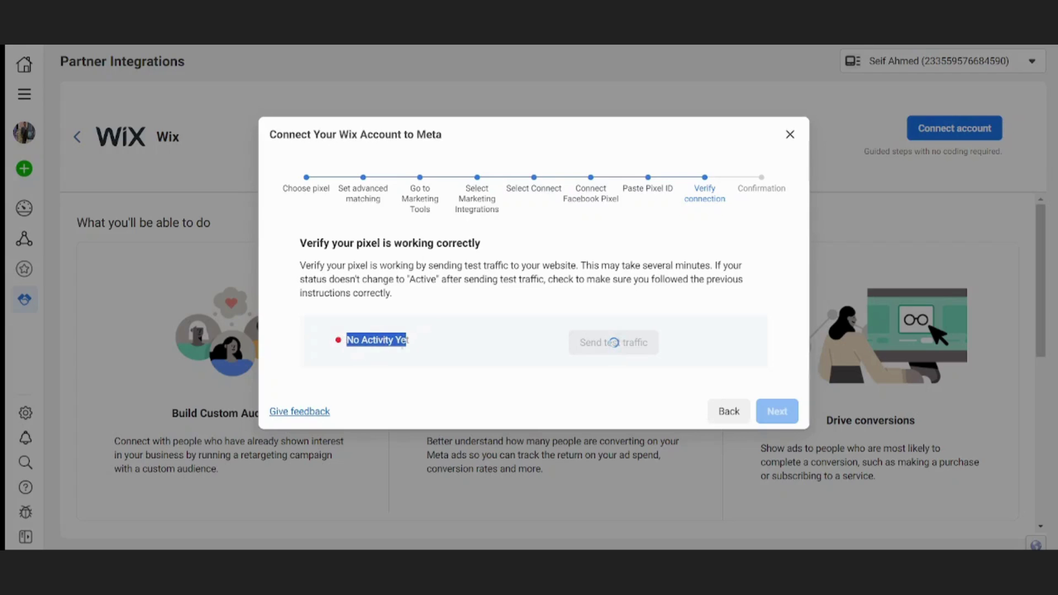
left_click(438, 353)
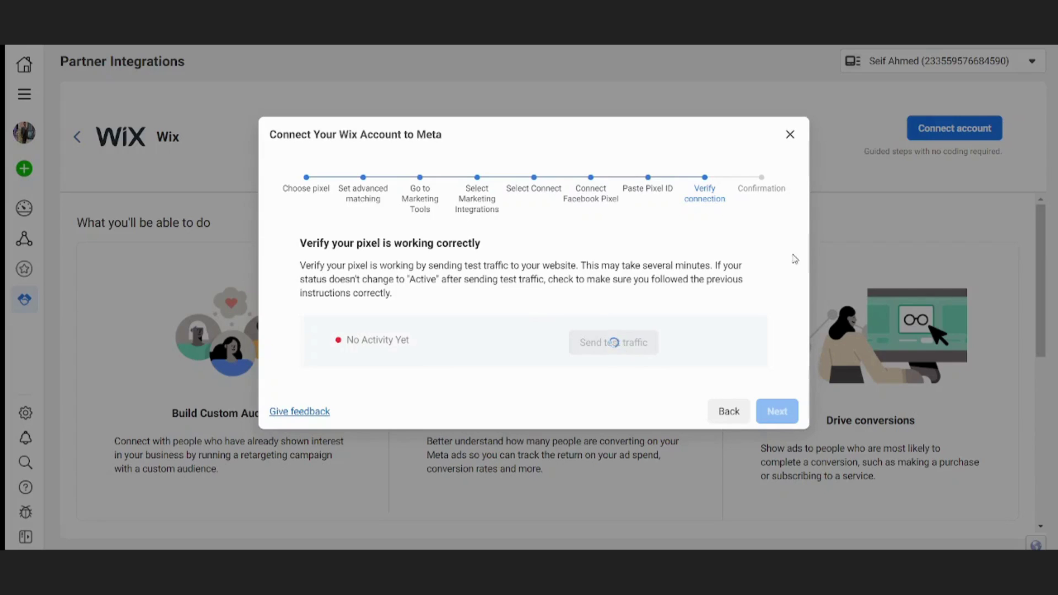
left_click_drag(358, 340, 414, 338)
left_click(415, 338)
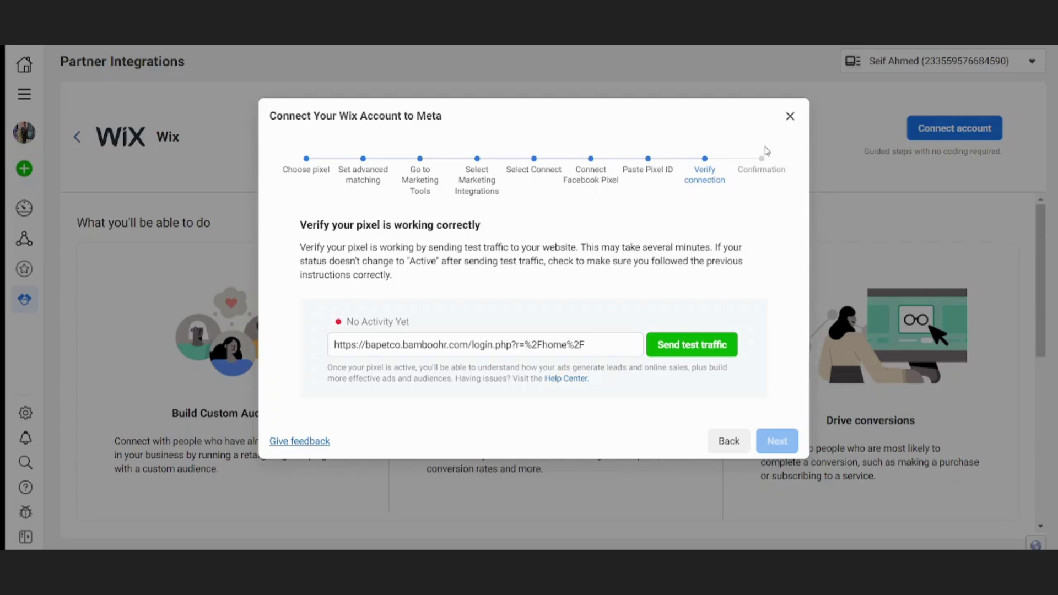
Step: Close the Wix wizard, reopen Events Manager from the tools search and show Partner Integrations
left_click(790, 117)
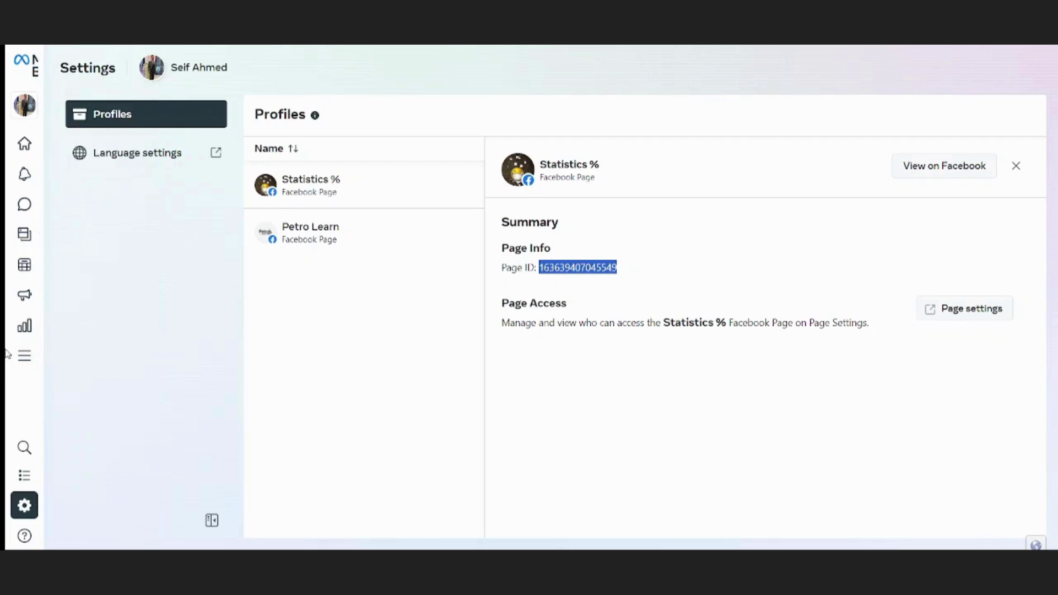
mouse_move(24, 355)
left_click(60, 362)
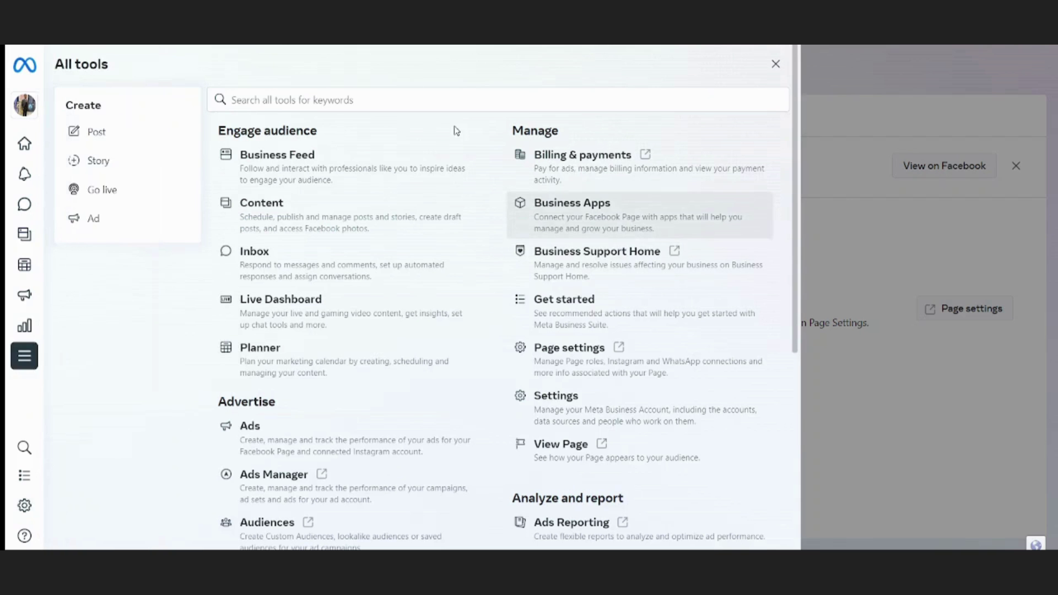
left_click(377, 97)
type("even")
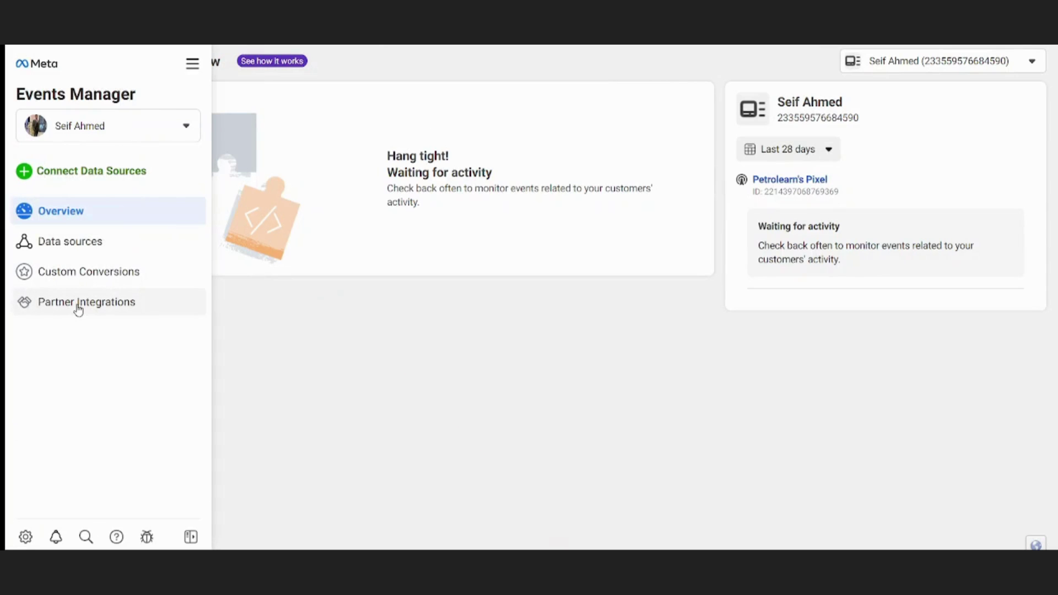
left_click(76, 309)
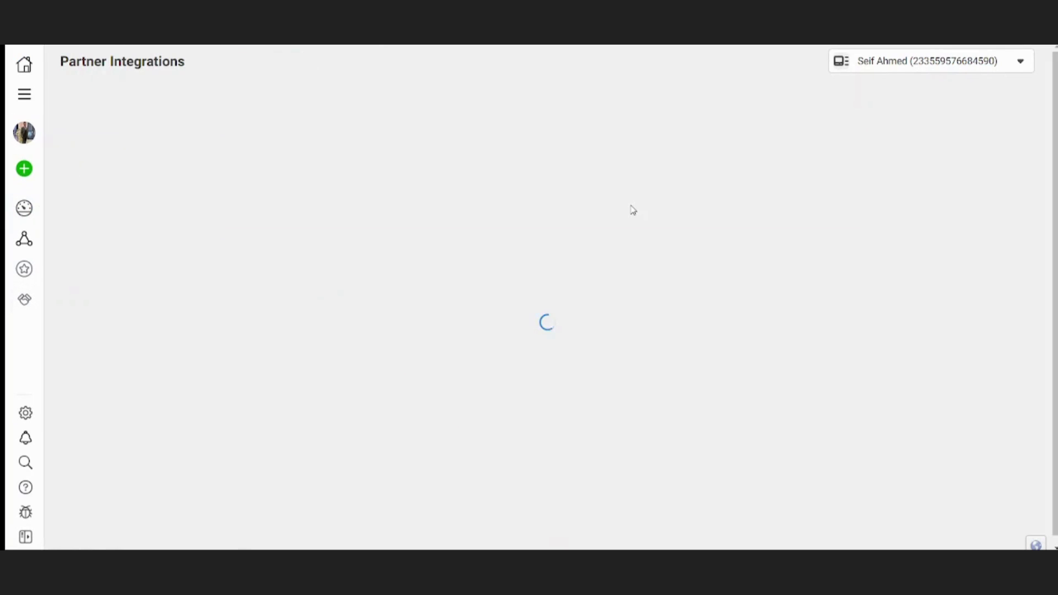